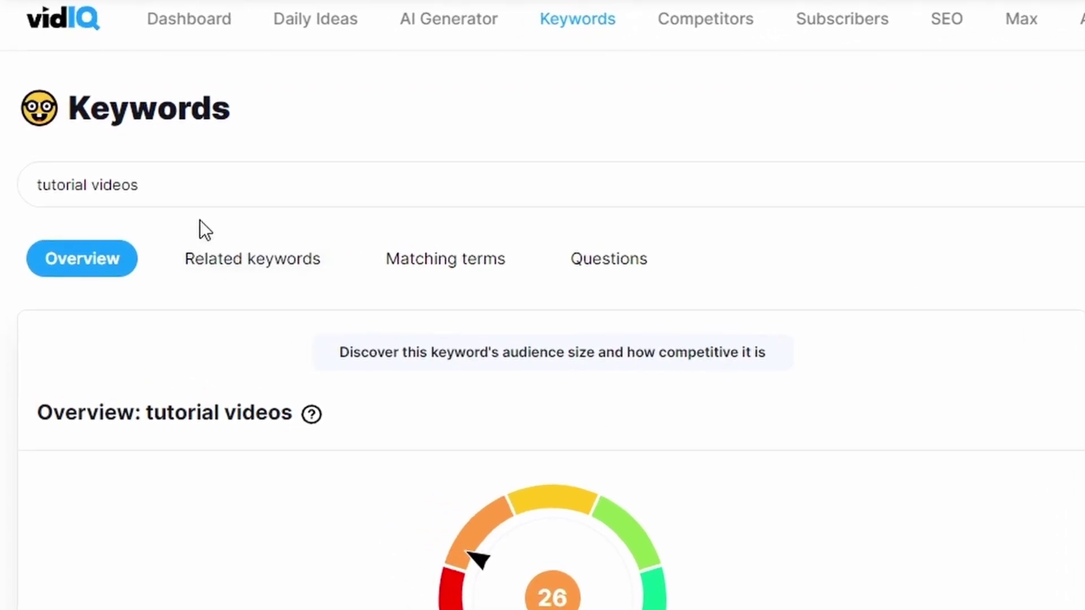
Search the keyword tool for "tutorial videos" and review its overview score, search volume and competition.
left_click(128, 187)
triple_click(237, 166)
left_click(259, 162)
left_click(389, 202)
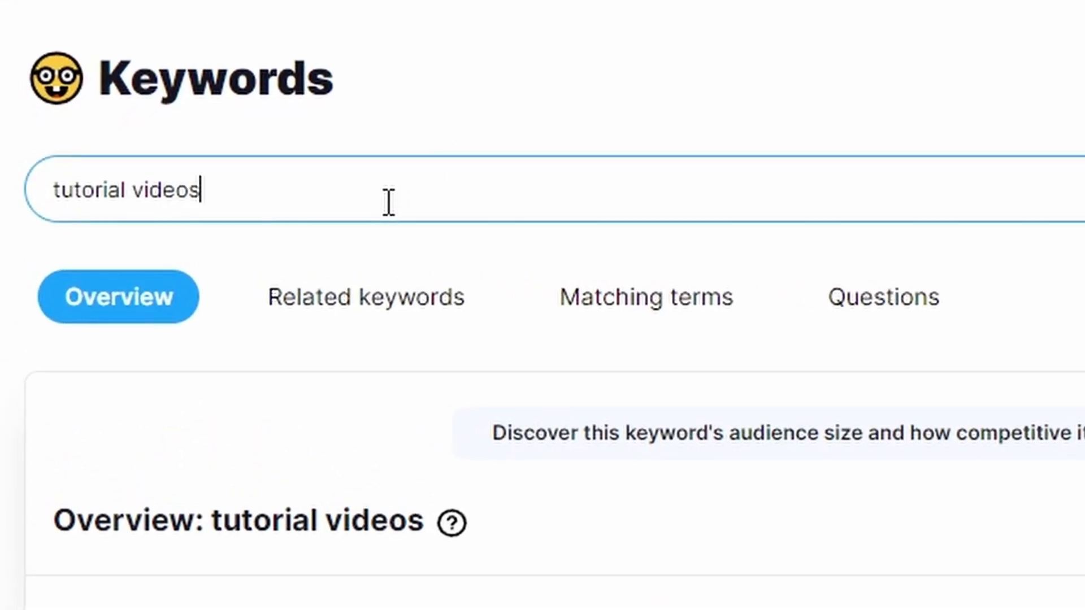
key("Down")
key("Return")
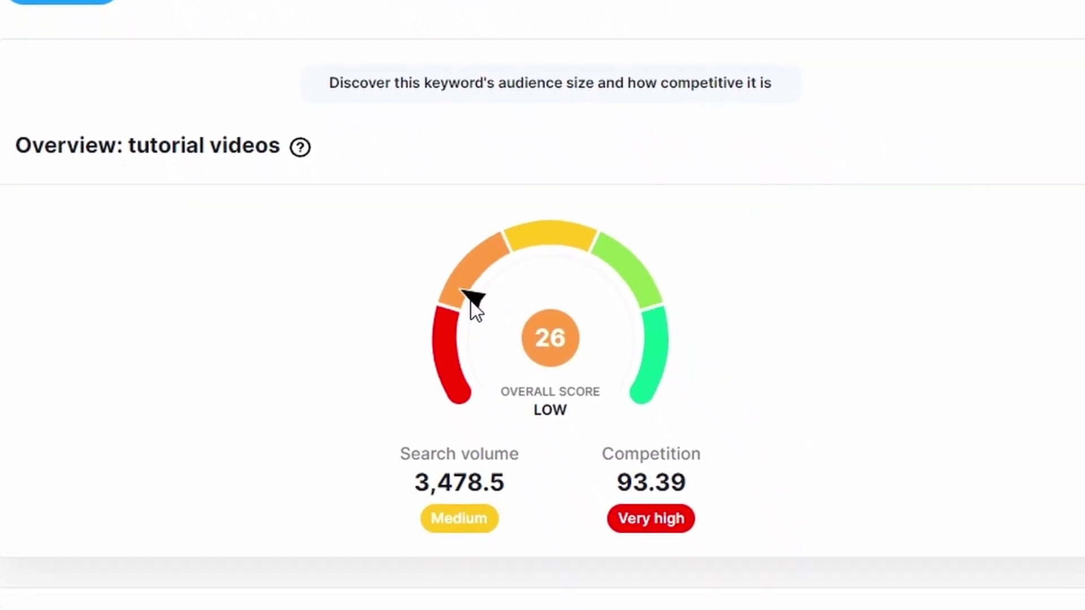
scroll(527, 391, "down", 2)
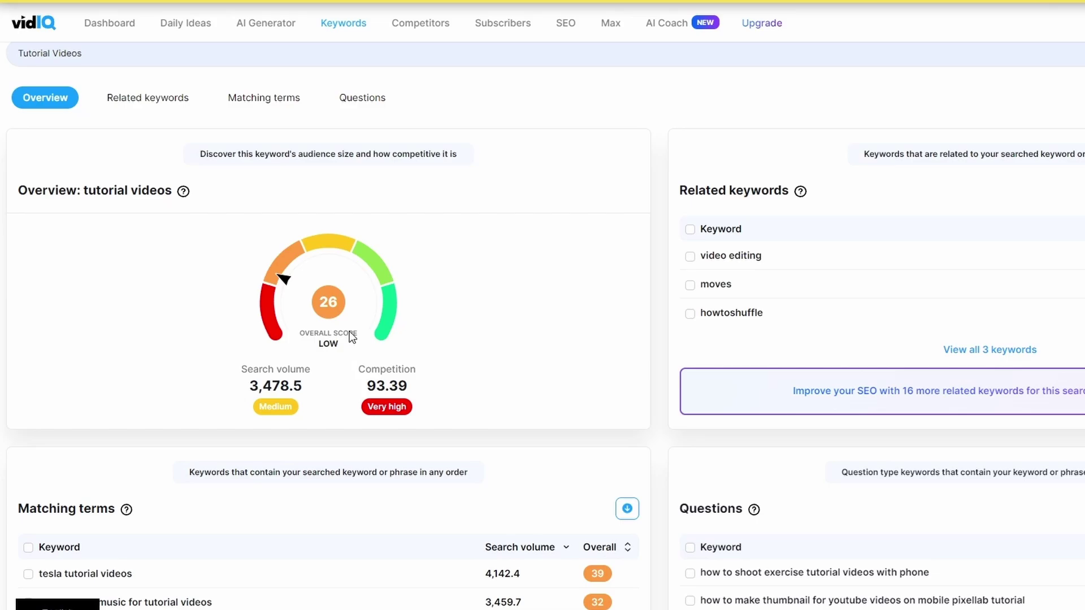
Switch to the vidIQ AI chat and send the prompt "Generate 5 video content ideas about Video Tutorials".
left_click(209, 7)
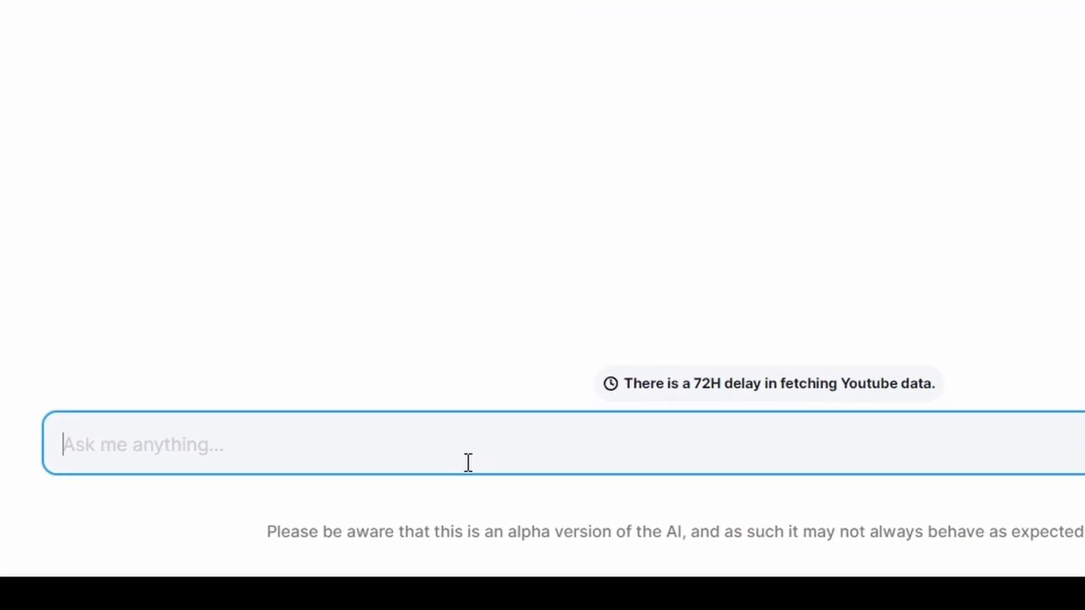
type("Generate ")
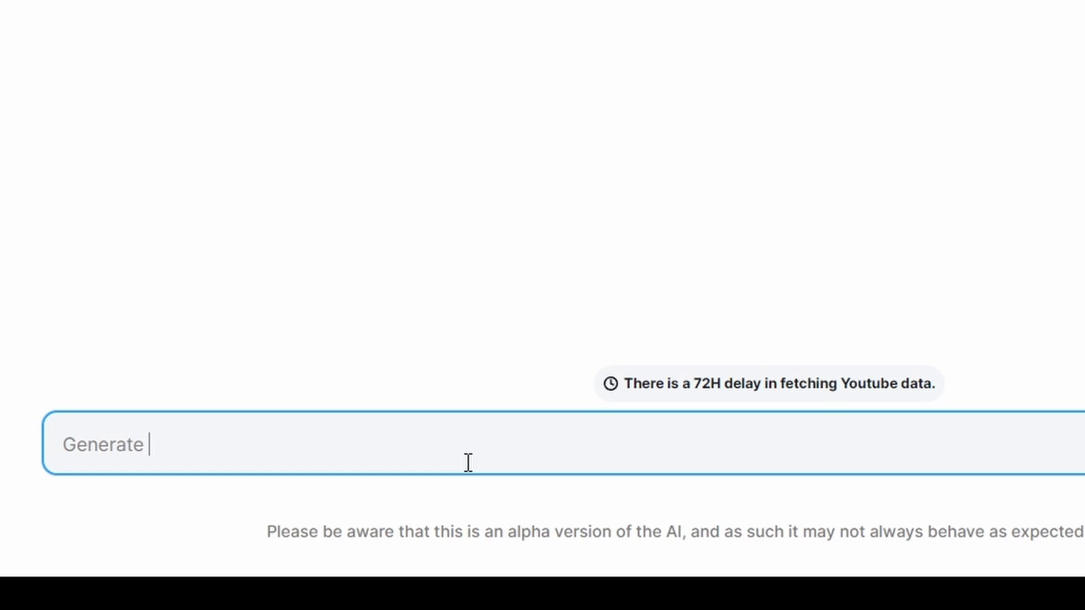
type("5 video c")
key("BackSpace")
key("BackSpace")
type("o c")
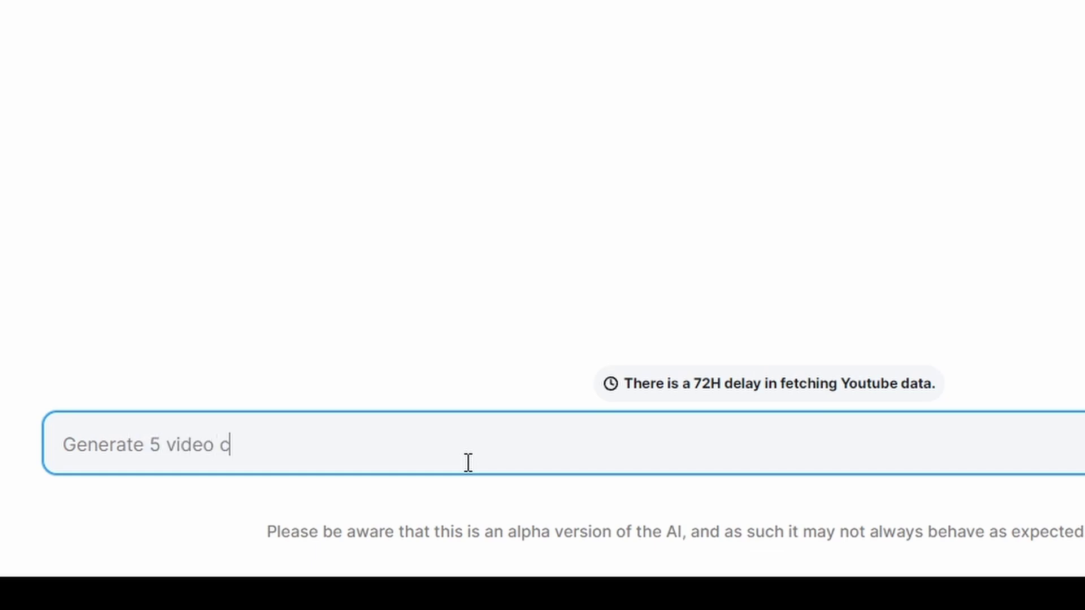
type("ontent aidea")
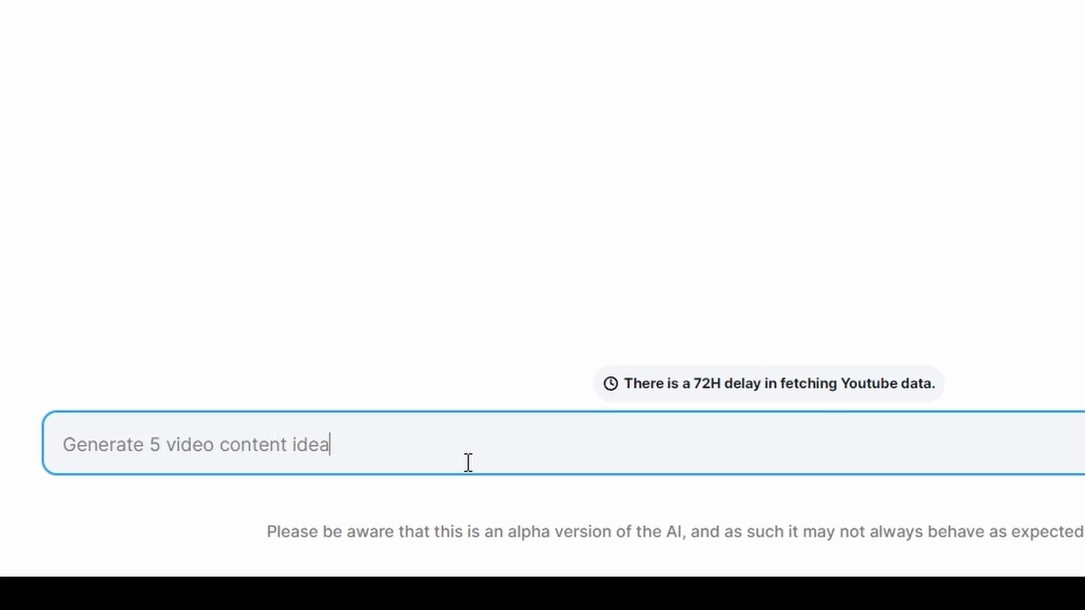
type("s aboutVideo Tu")
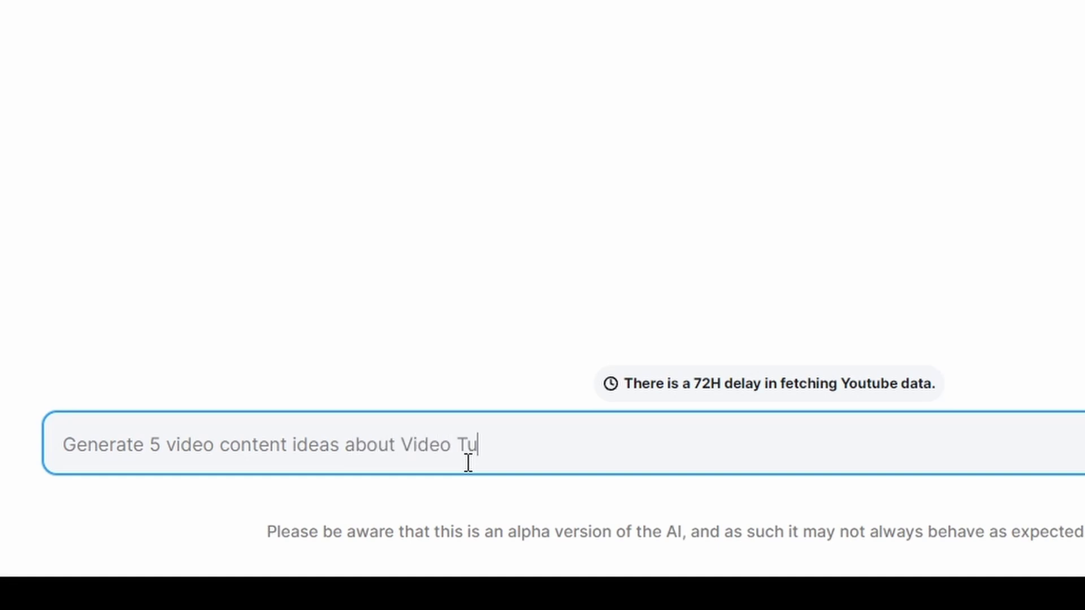
type("torials")
key("Return")
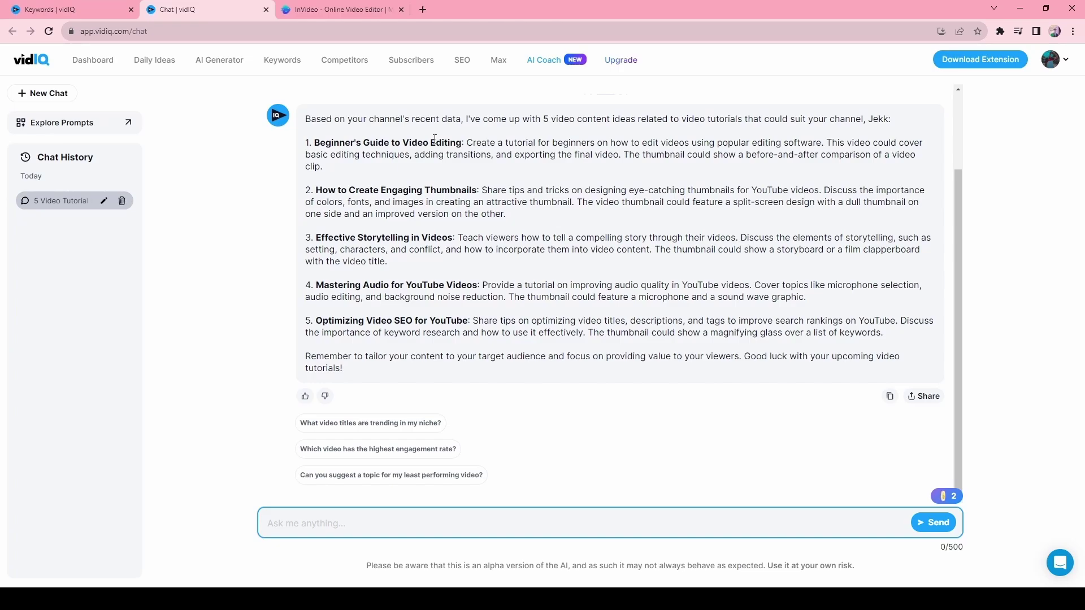
Switch to InVideo and filter the pre-built templates to the Intros type.
left_click(354, 7)
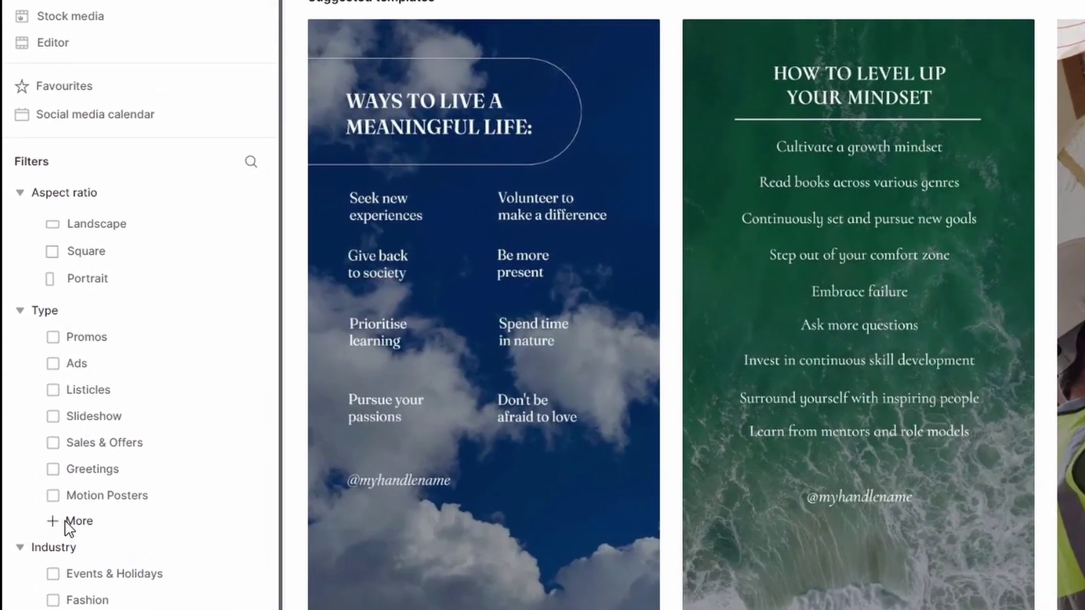
left_click(65, 522)
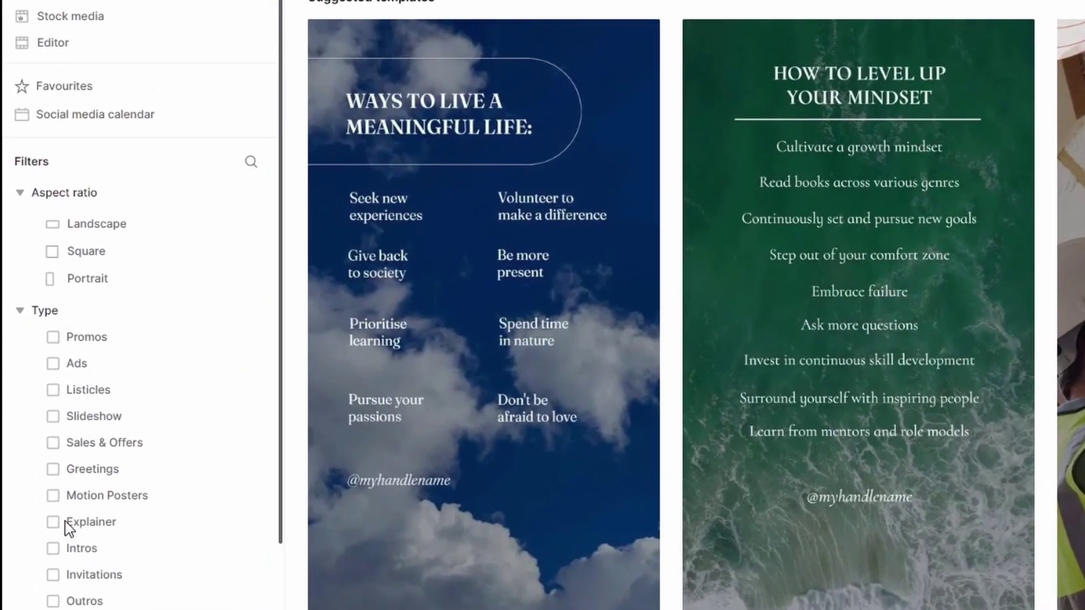
left_click(54, 549)
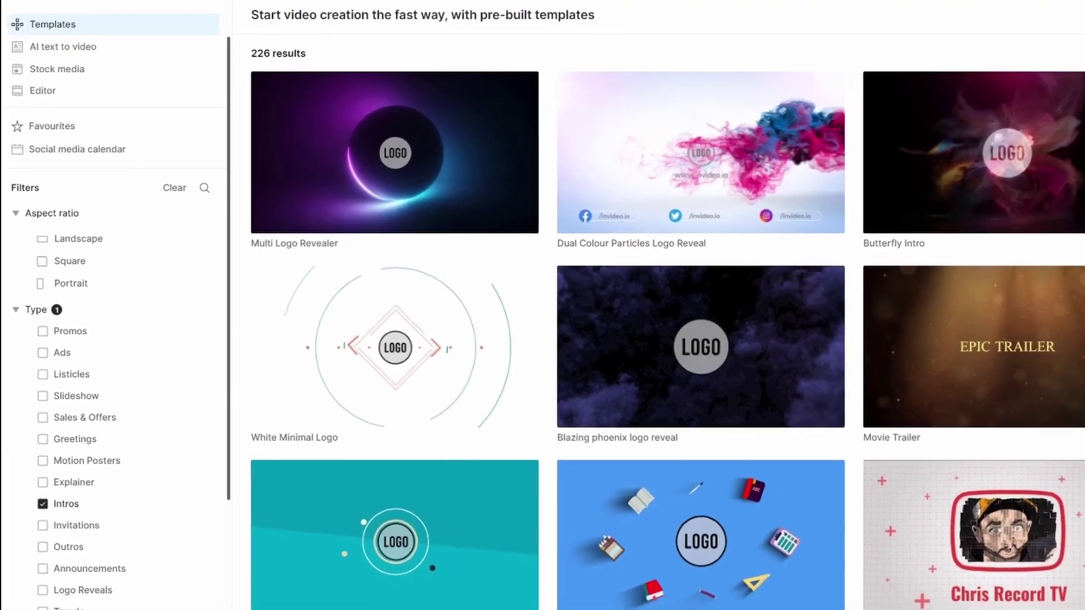
Start a landscape (16:9) project from the Cinematic Titles Intro template and return to the template results.
left_click(1079, 158)
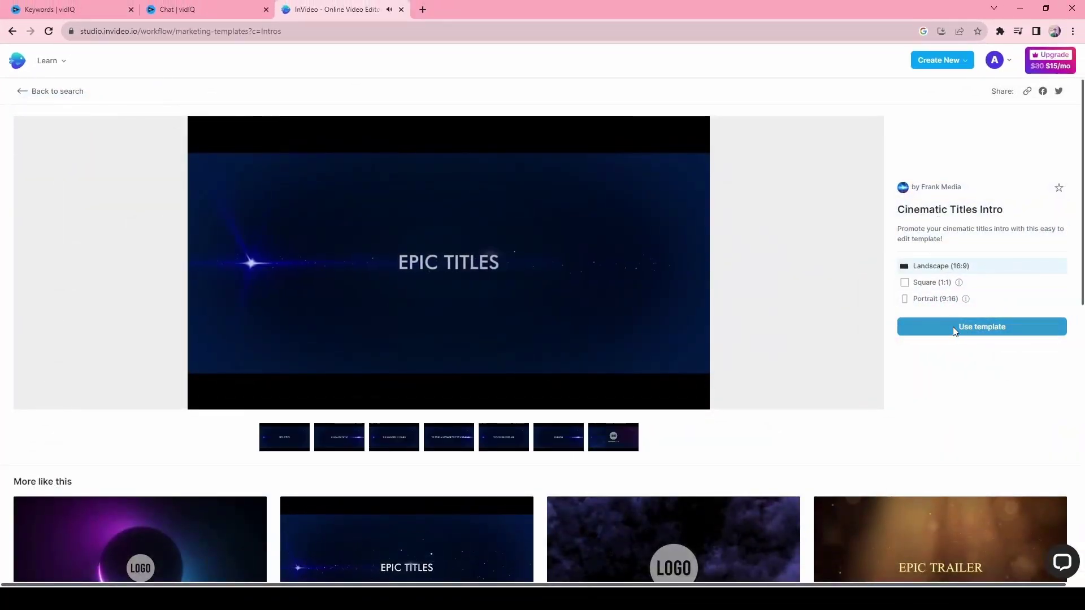
left_click(954, 332)
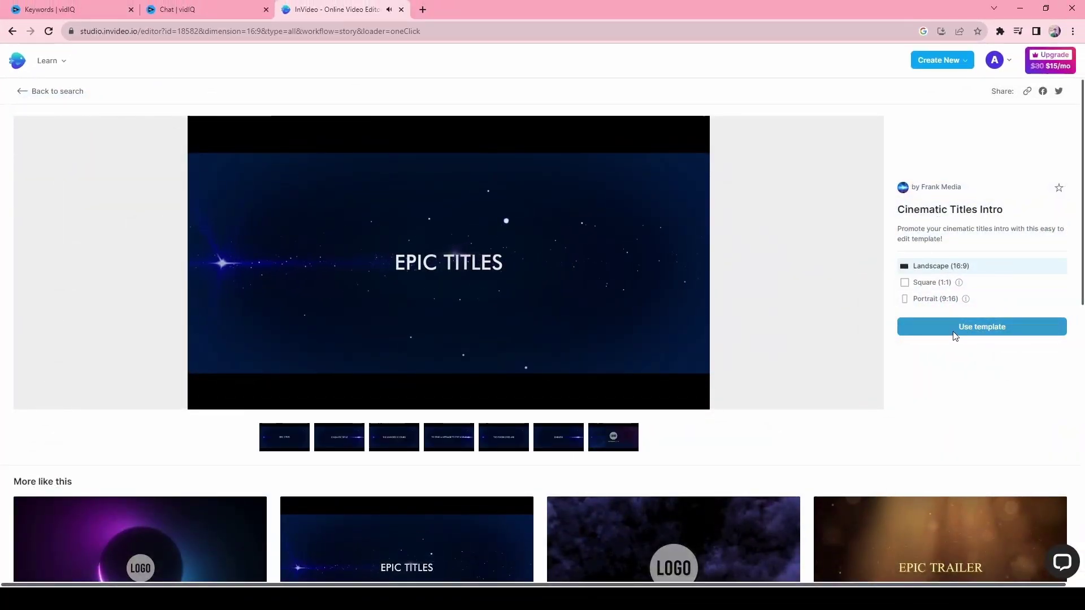
key("alt+Left")
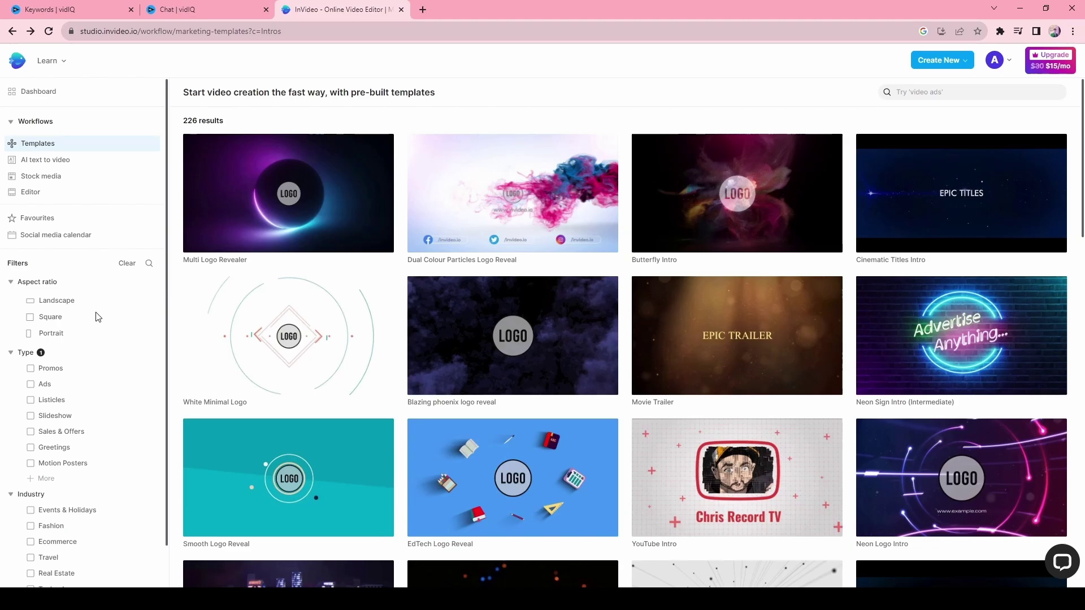
Start an AI text to video project from the General Business Facts template in landscape (16:9).
mouse_move(356, 149)
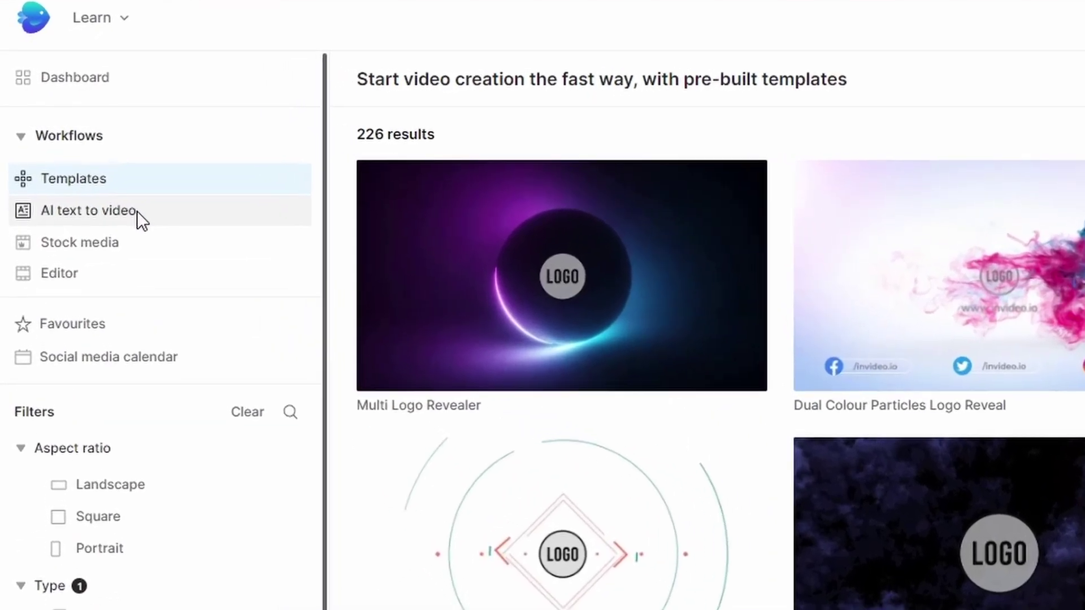
left_click(116, 197)
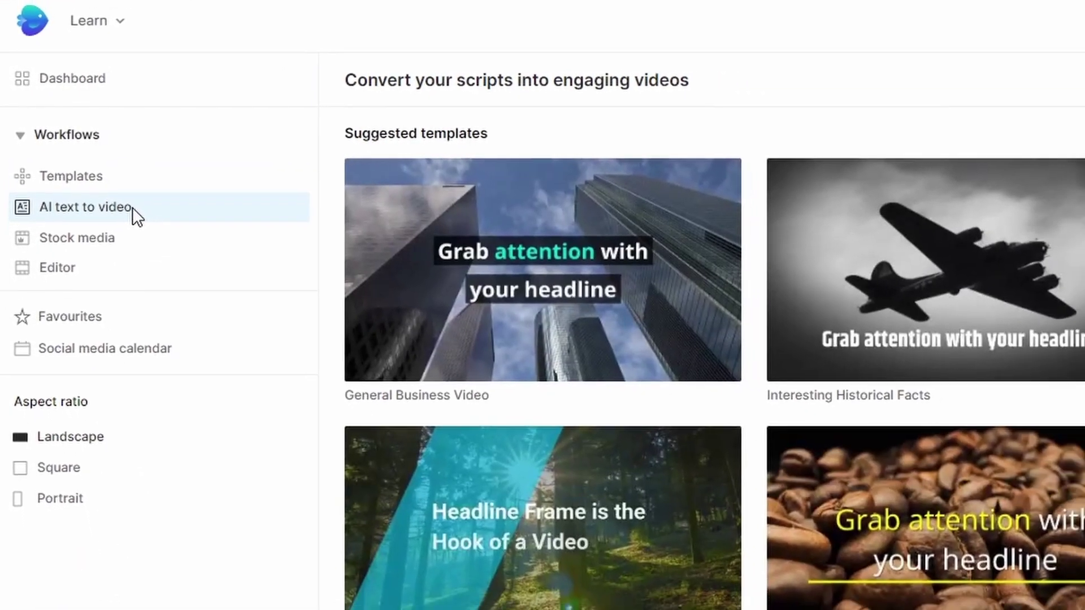
scroll(956, 251, "down", 3)
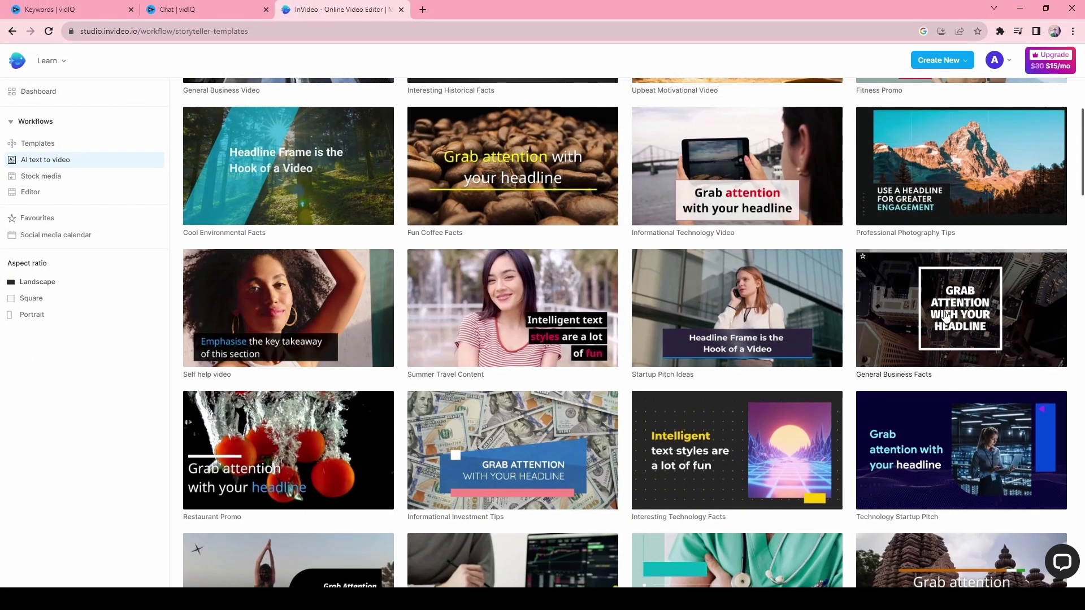
left_click(945, 315)
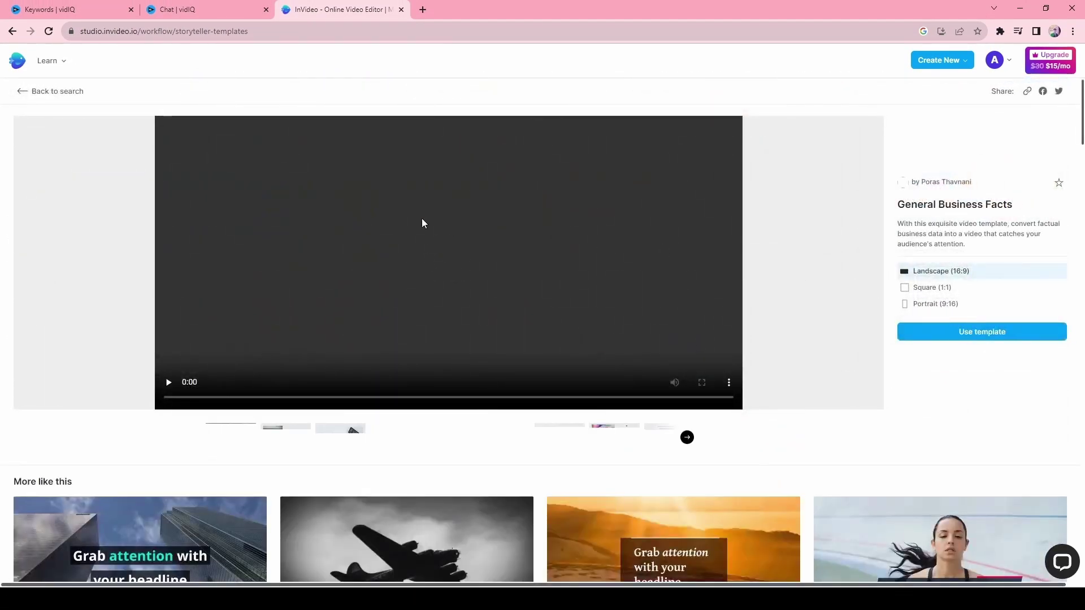
left_click(936, 338)
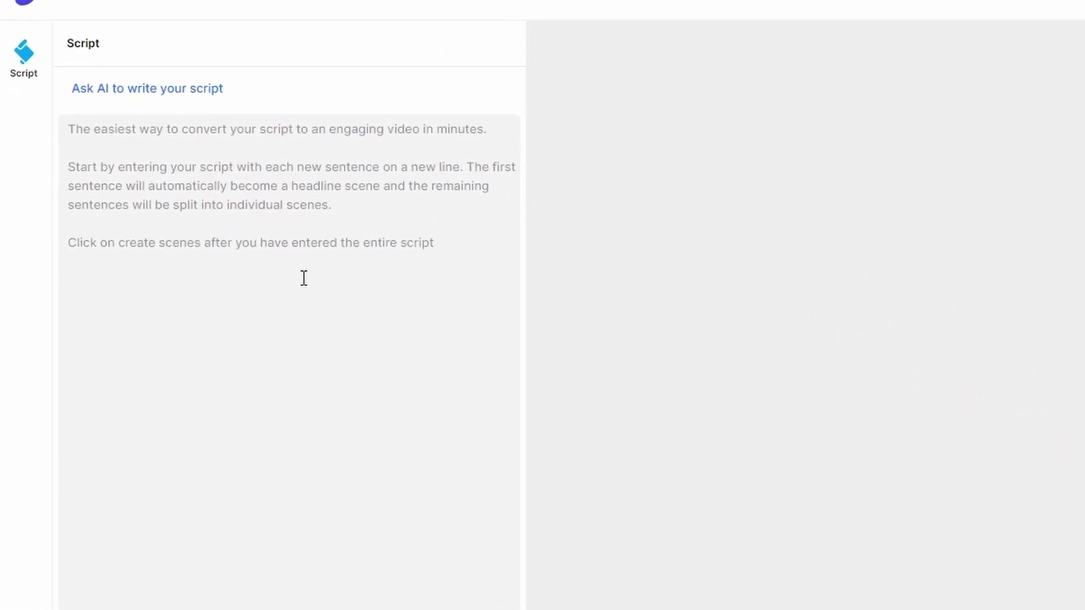
Create a scene from the script "Make a simple intro" and set its preview position to about 4:22.
left_click(264, 163)
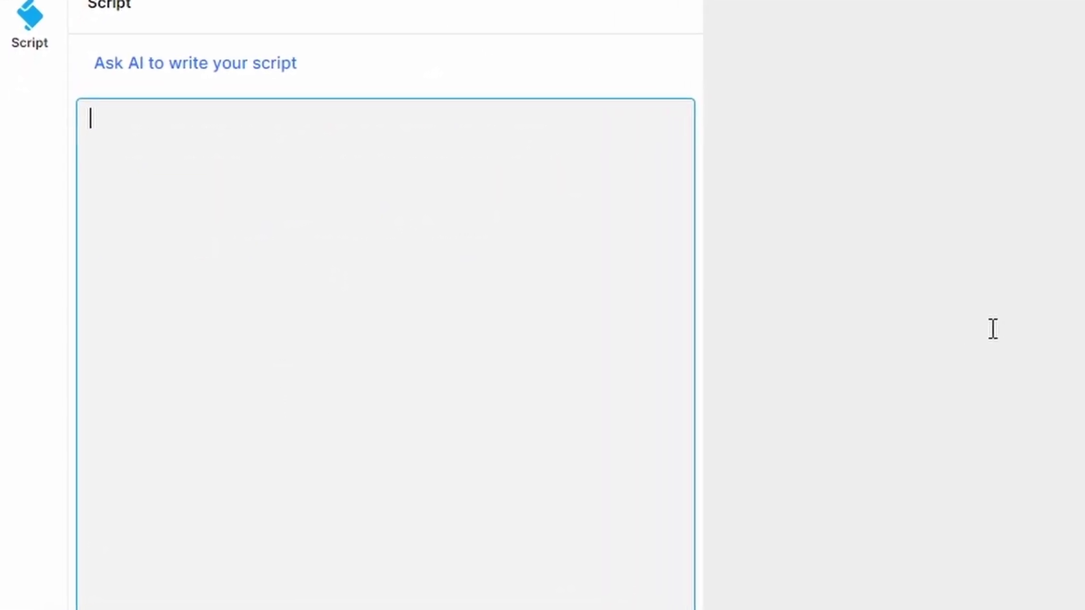
left_click(917, 312)
left_click(630, 294)
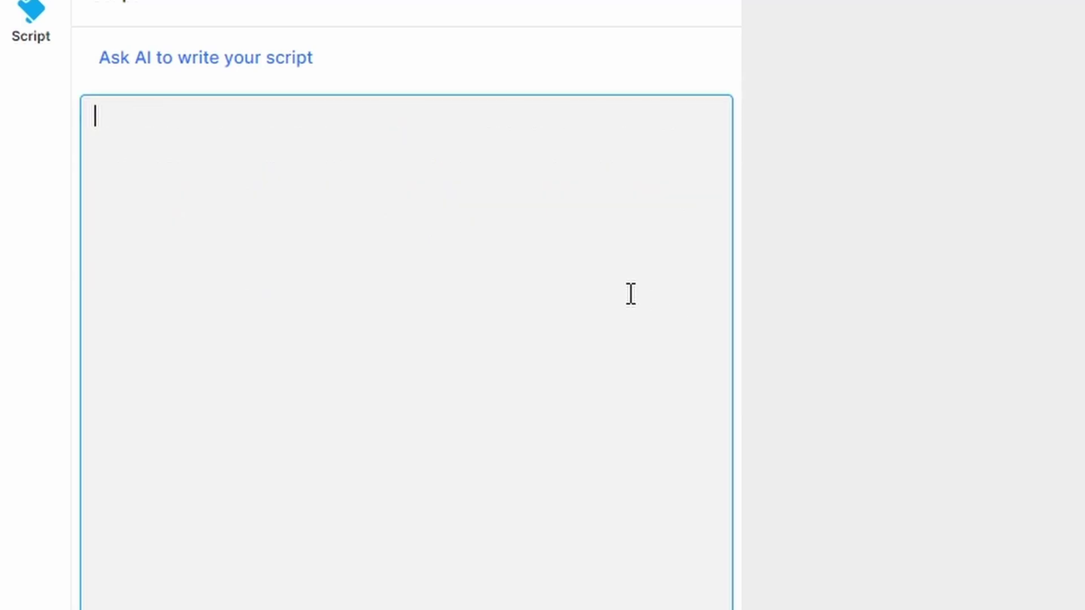
type("Make an")
type("s")
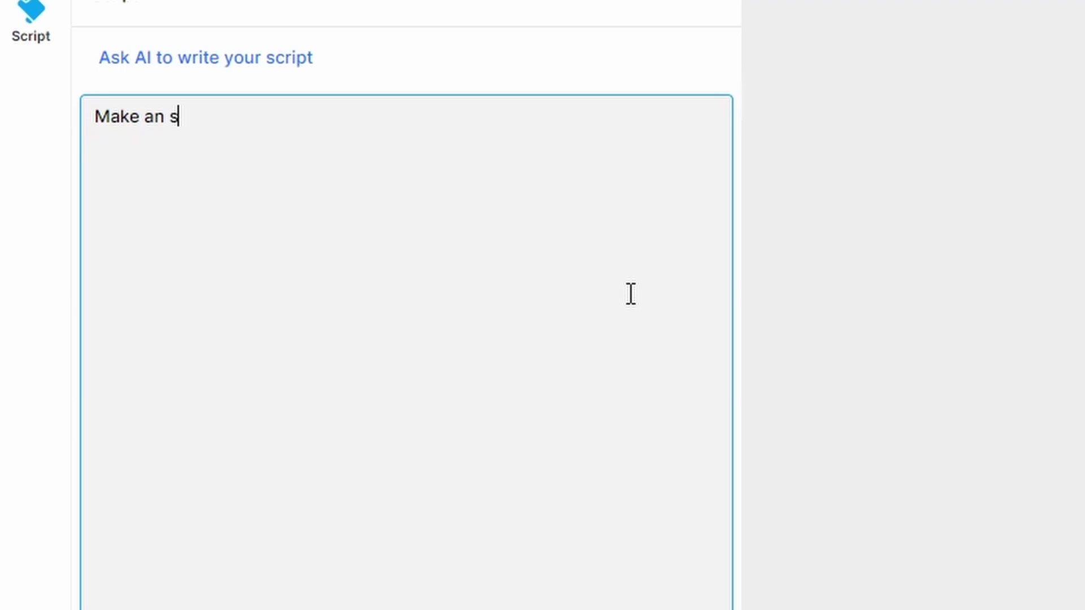
key("BackSpace")
key("BackSpace")
key("BackSpace")
type("simple intor")
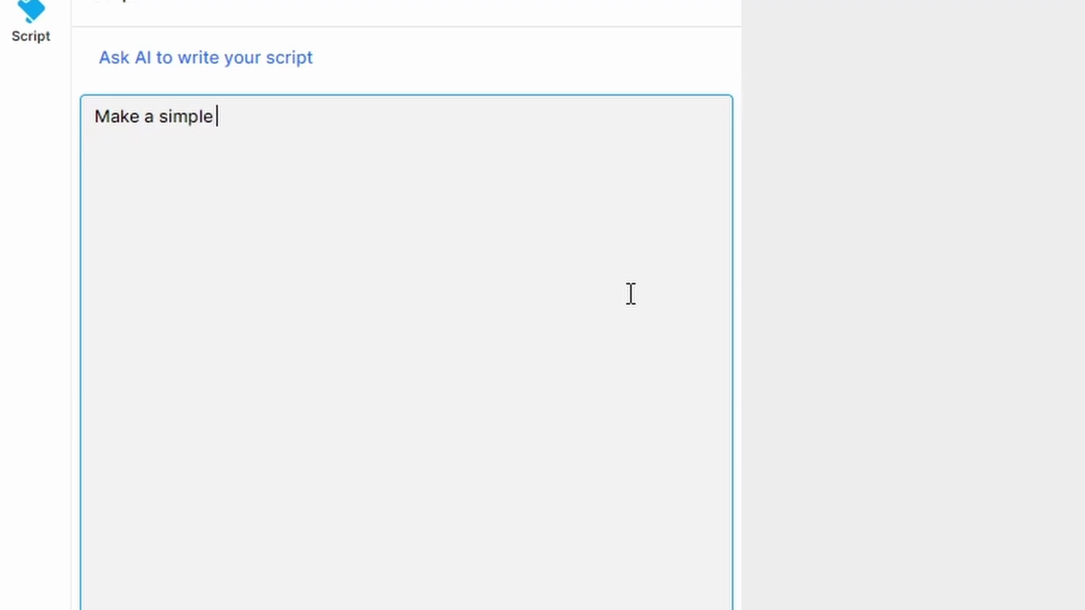
key("BackSpace")
key("BackSpace")
type("ro")
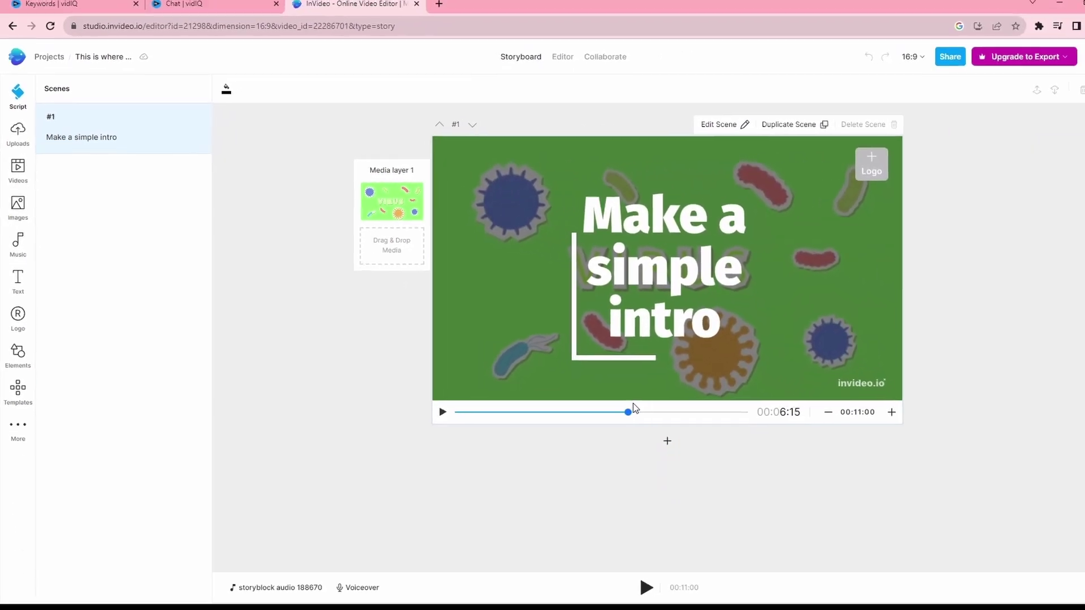
left_click_drag(655, 413, 561, 418)
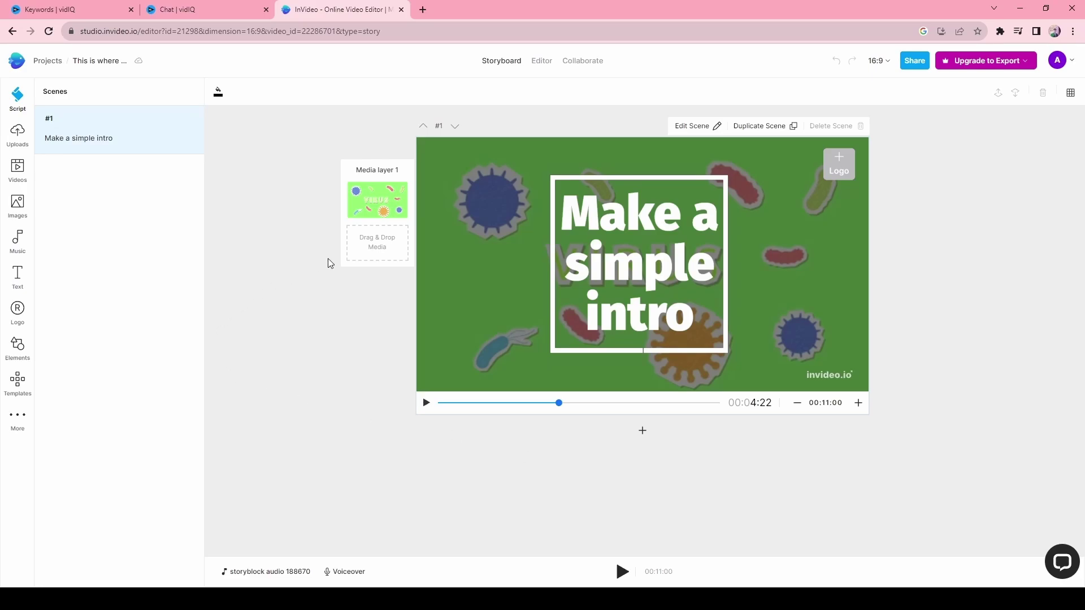
Open the stock video library and filter it by the Free license.
left_click(16, 179)
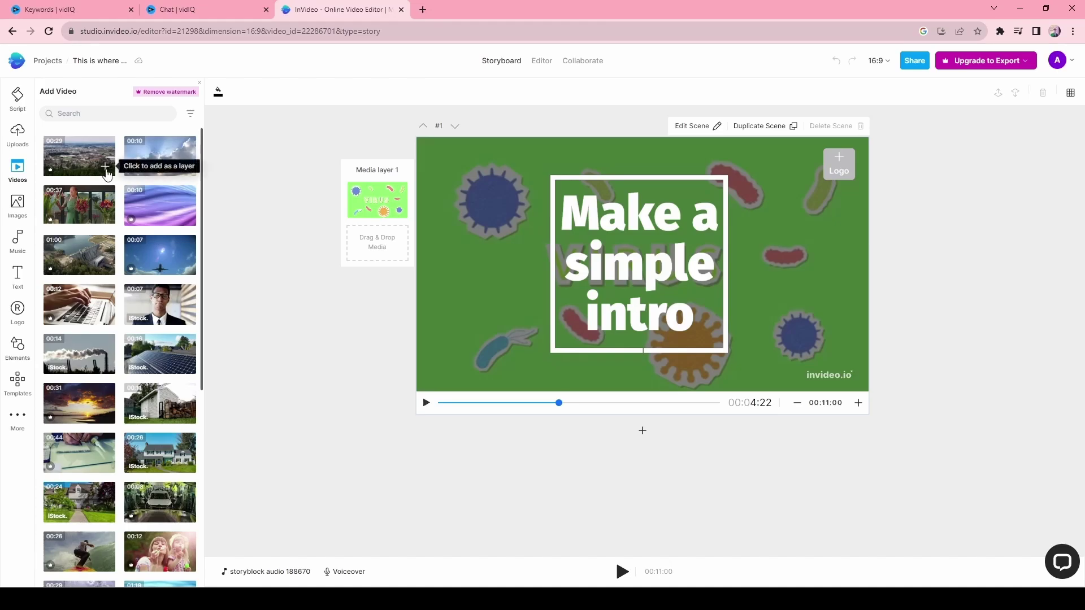
left_click(190, 113)
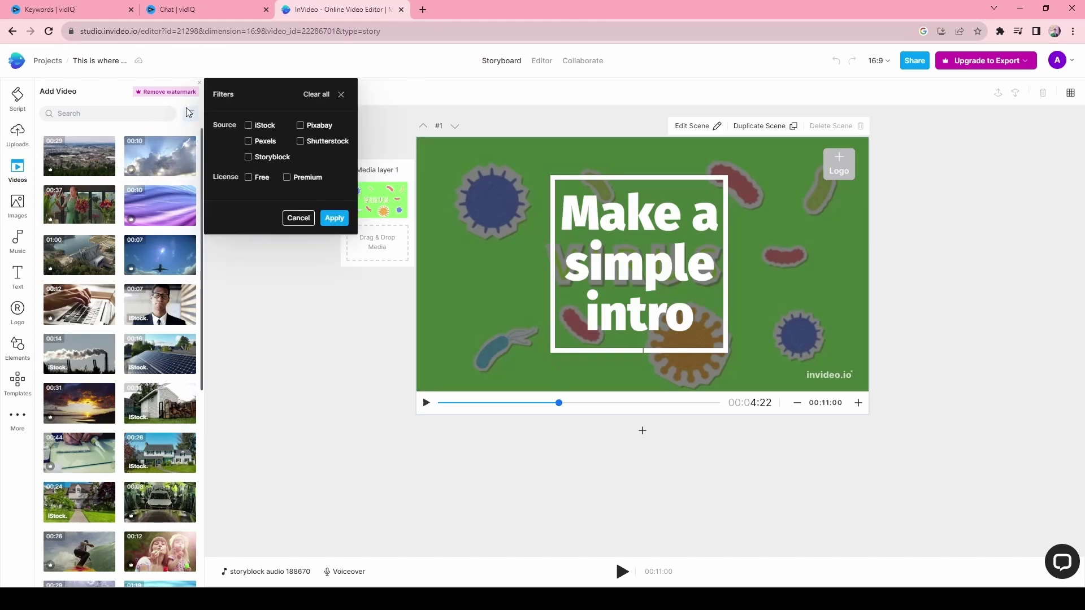
left_click(258, 180)
left_click(326, 217)
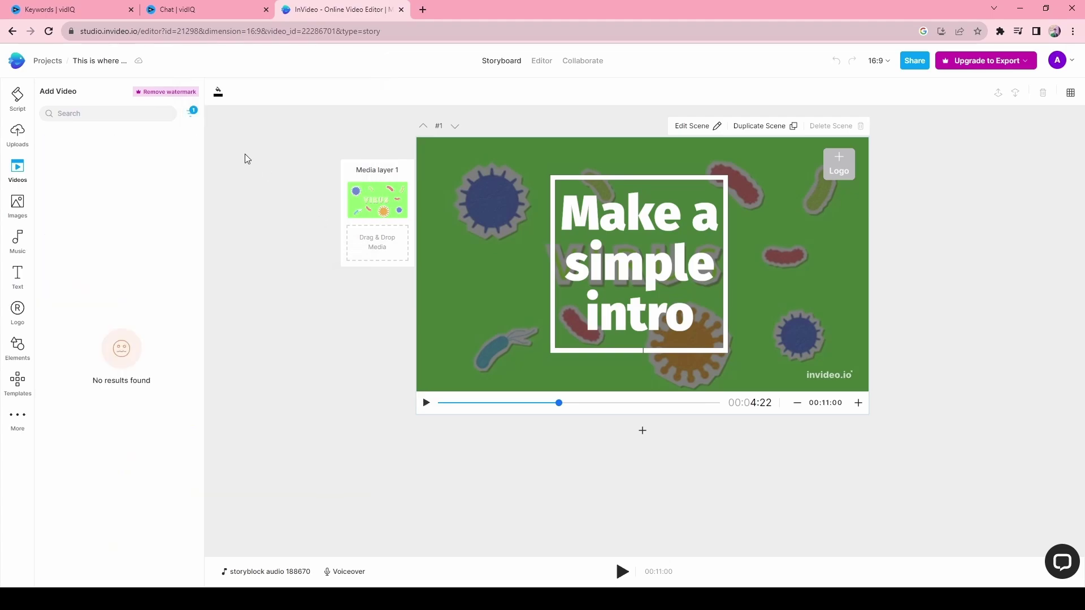
Remove the Free license filter from the stock videos.
left_click(191, 115)
left_click(249, 178)
left_click(326, 218)
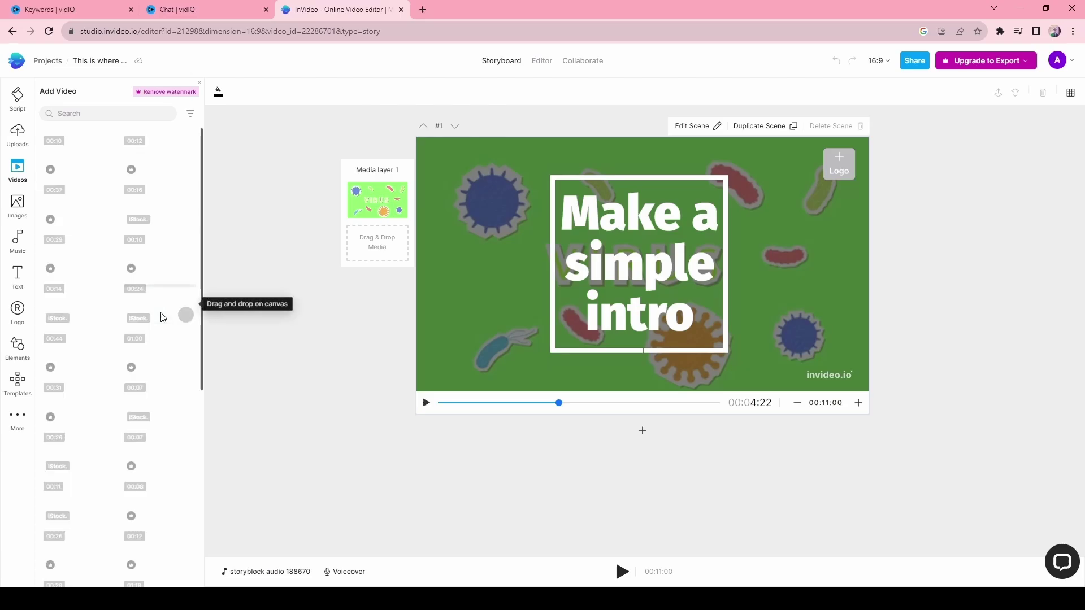
Add the 7-second clip of the man in a suit and the 26-second white house clip as layers to scene 1.
left_click(185, 417)
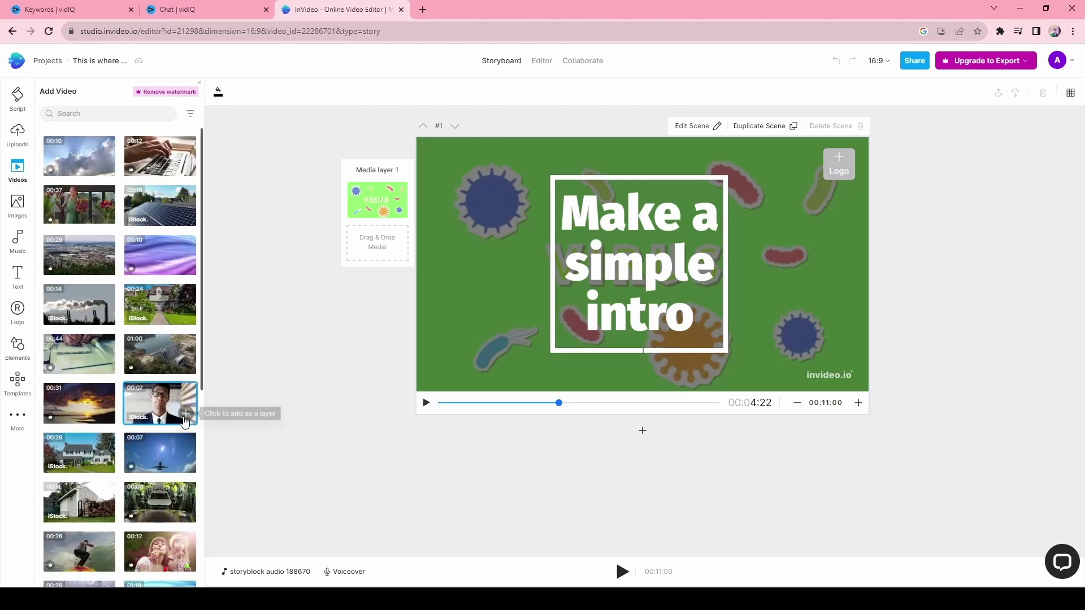
left_click(816, 489)
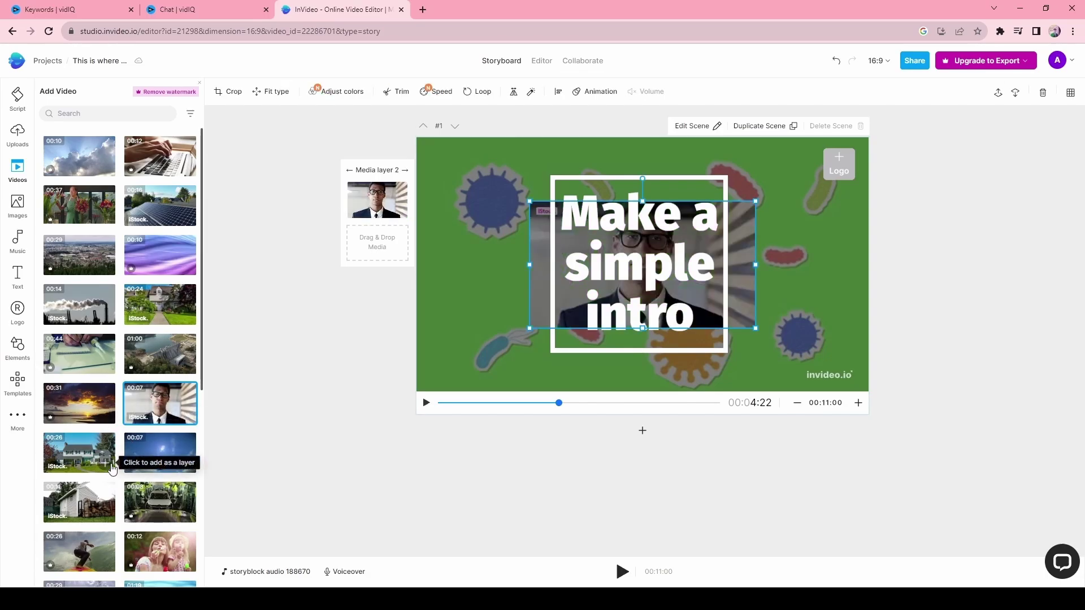
left_click(104, 465)
left_click(817, 486)
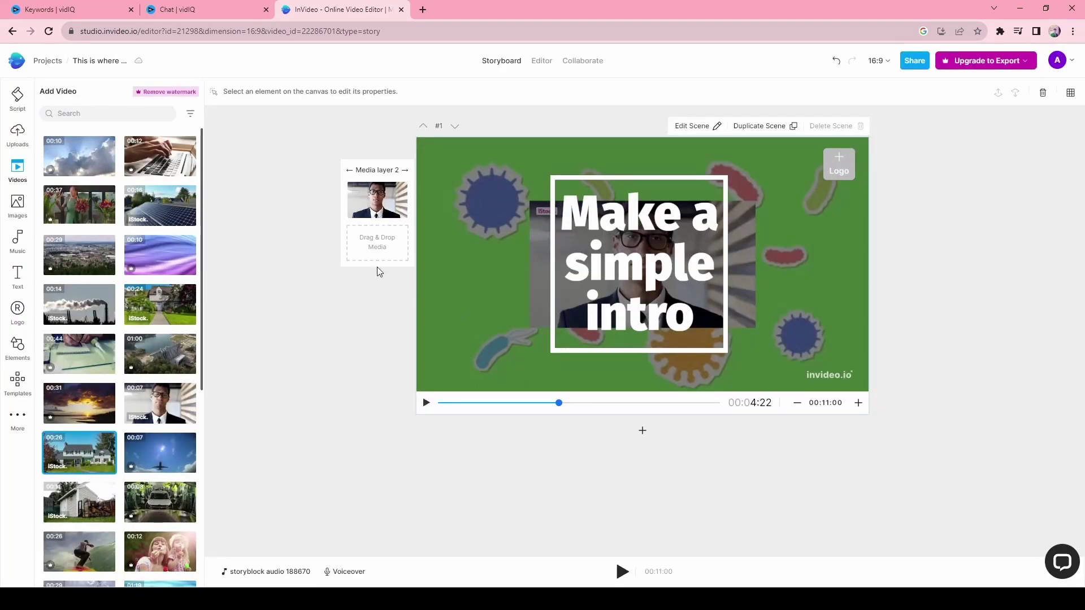
Move the house clip layer to the upper-left corner of the scene canvas.
left_click(534, 289)
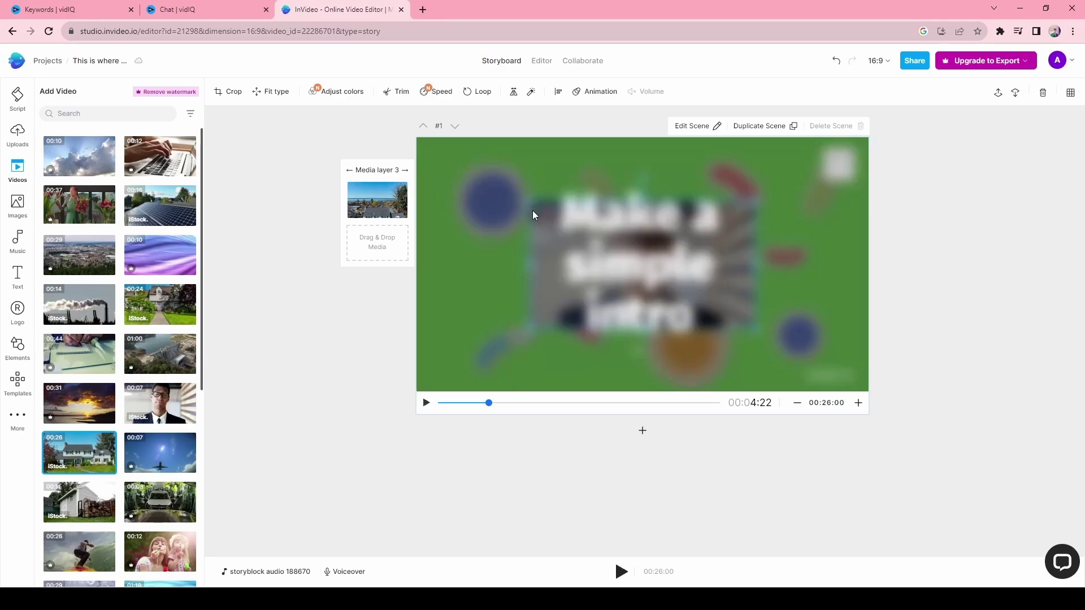
left_click_drag(533, 210, 418, 189)
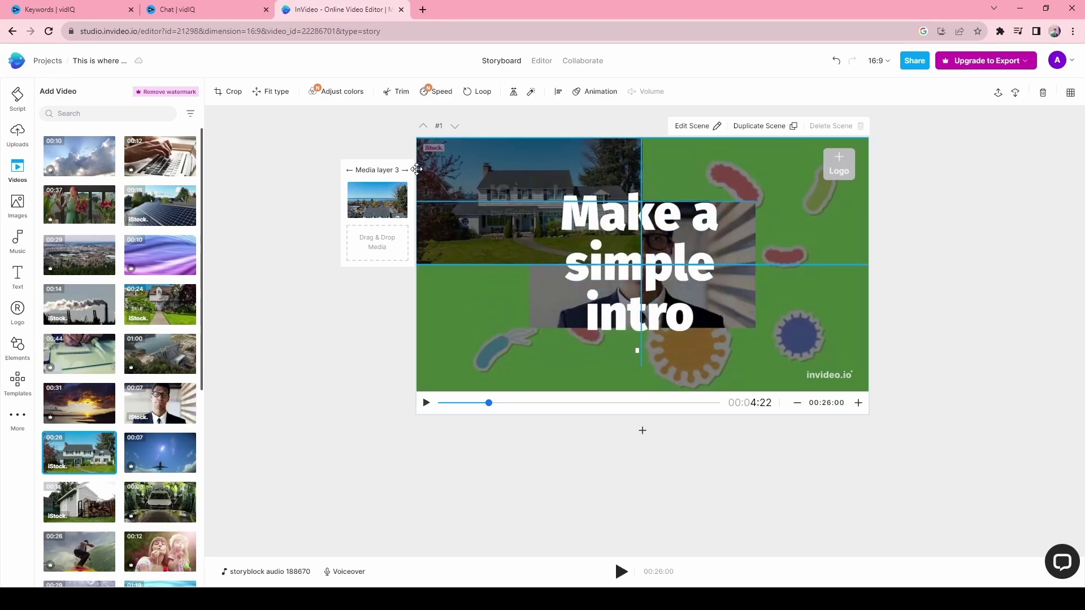
Enlarge the house clip layer from the upper-left corner until it fills the entire scene 1 canvas.
left_click_drag(641, 268, 882, 358)
left_click(957, 378)
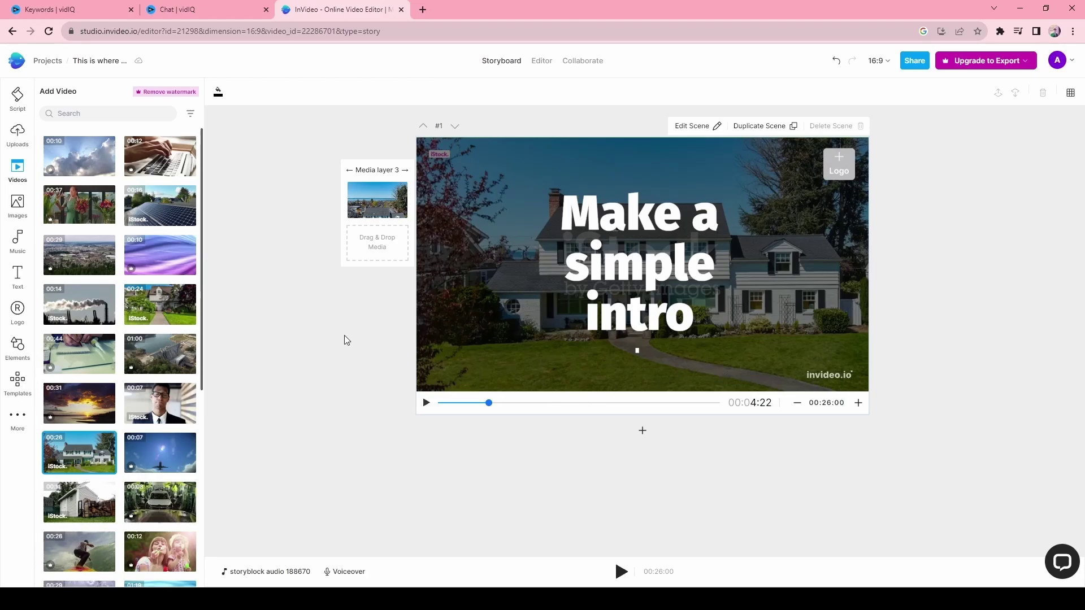
Audition Sunny Morning (Instrumental) from the Inspiring mood and replace the project's background music with it.
left_click(20, 243)
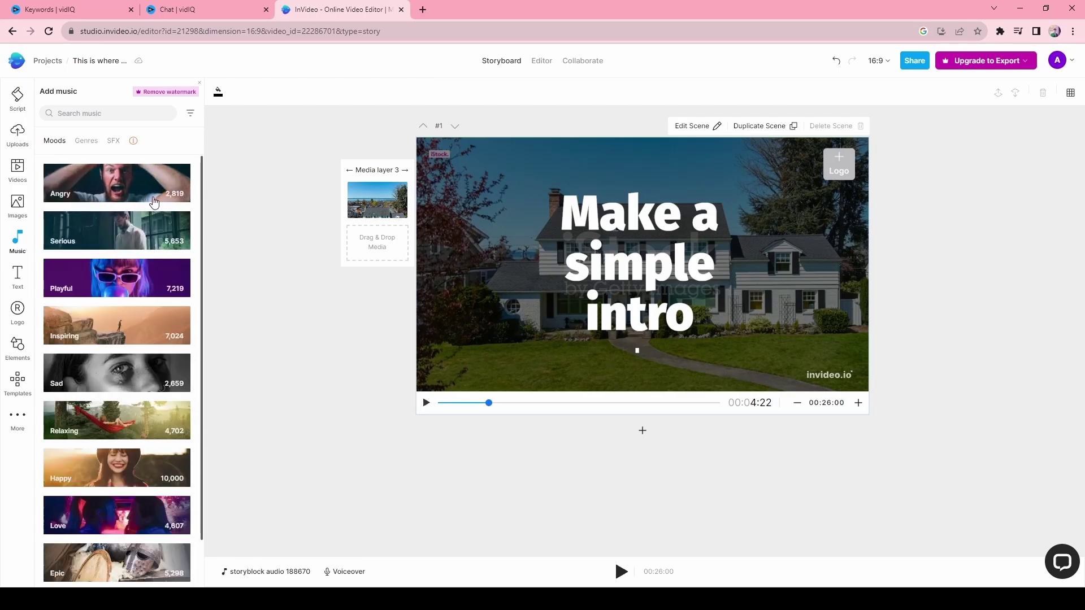
left_click(94, 336)
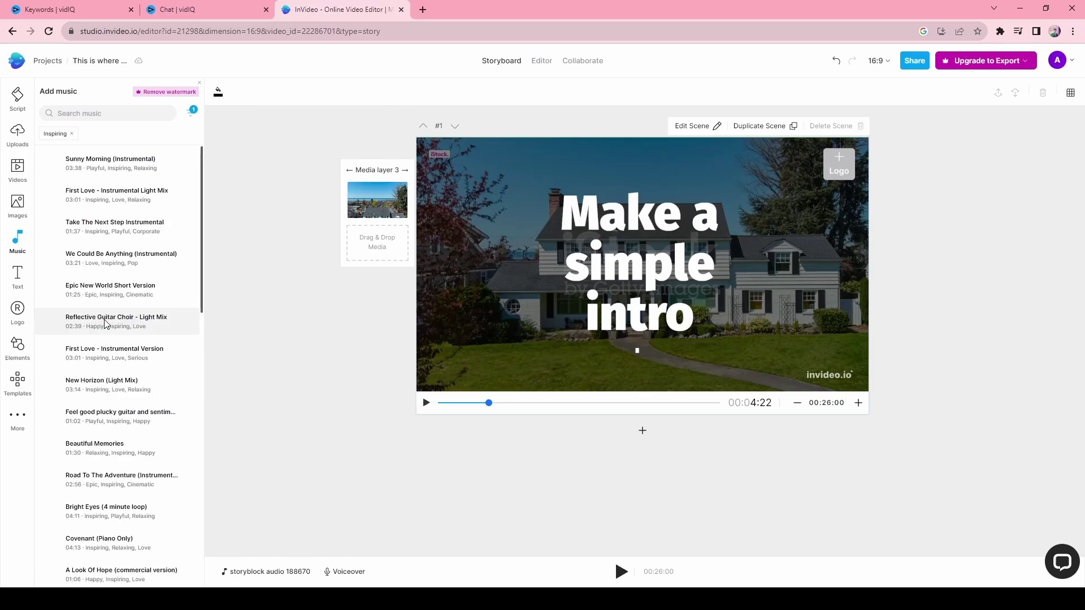
left_click(54, 164)
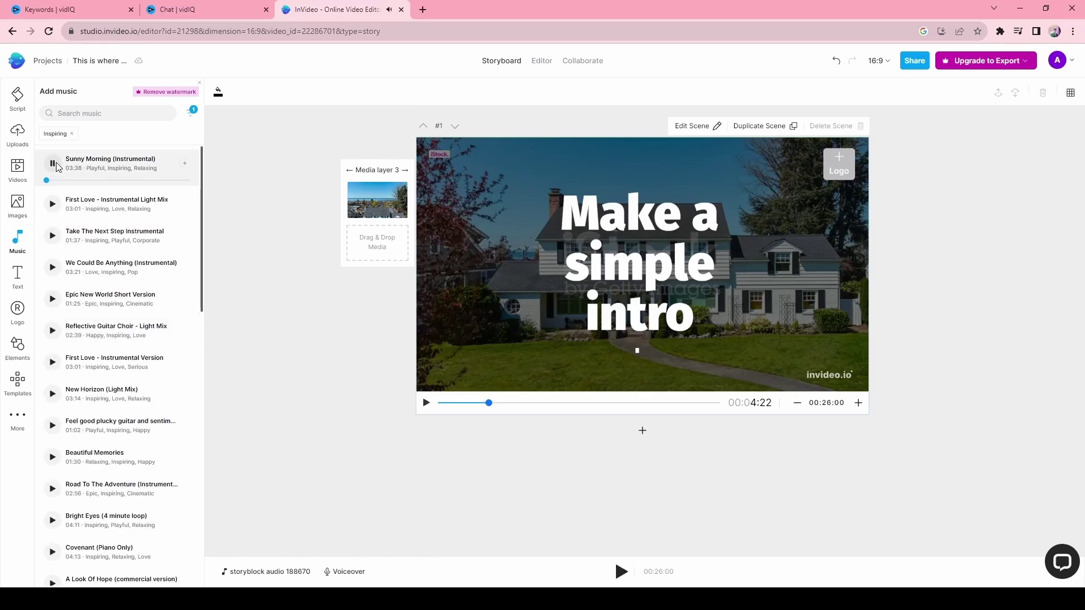
left_click(53, 164)
left_click(184, 163)
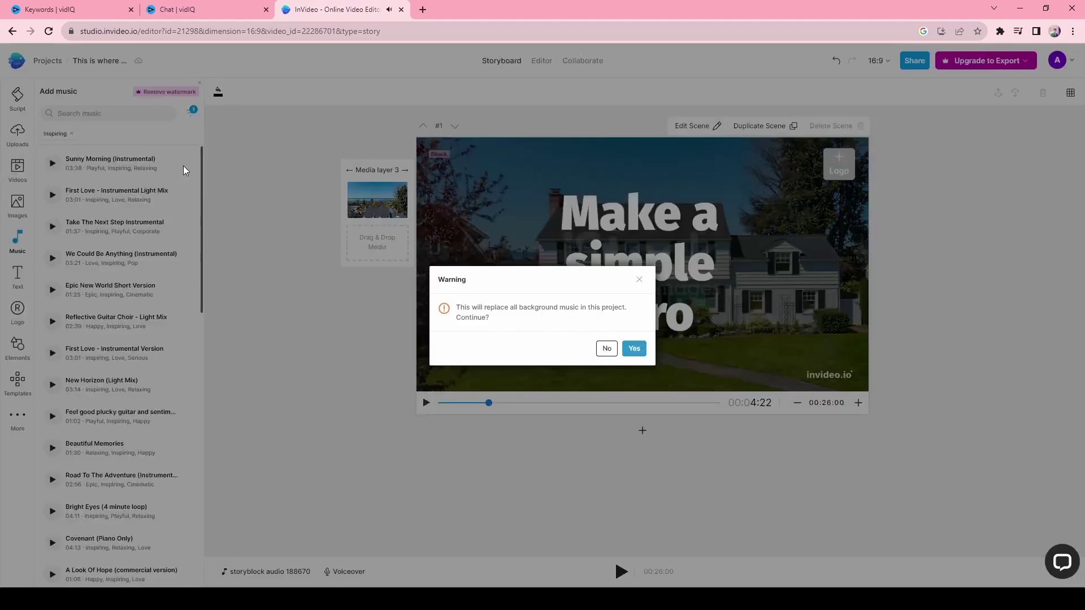
left_click(634, 349)
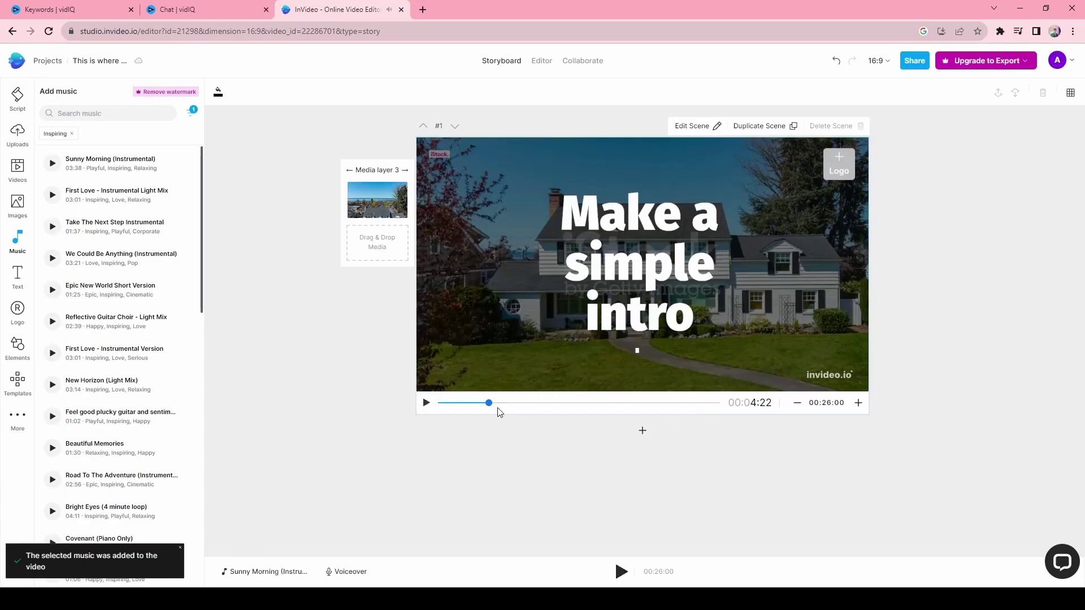
Preview scene 1 from the beginning with its background music for about five seconds.
left_click(462, 403)
left_click(440, 404)
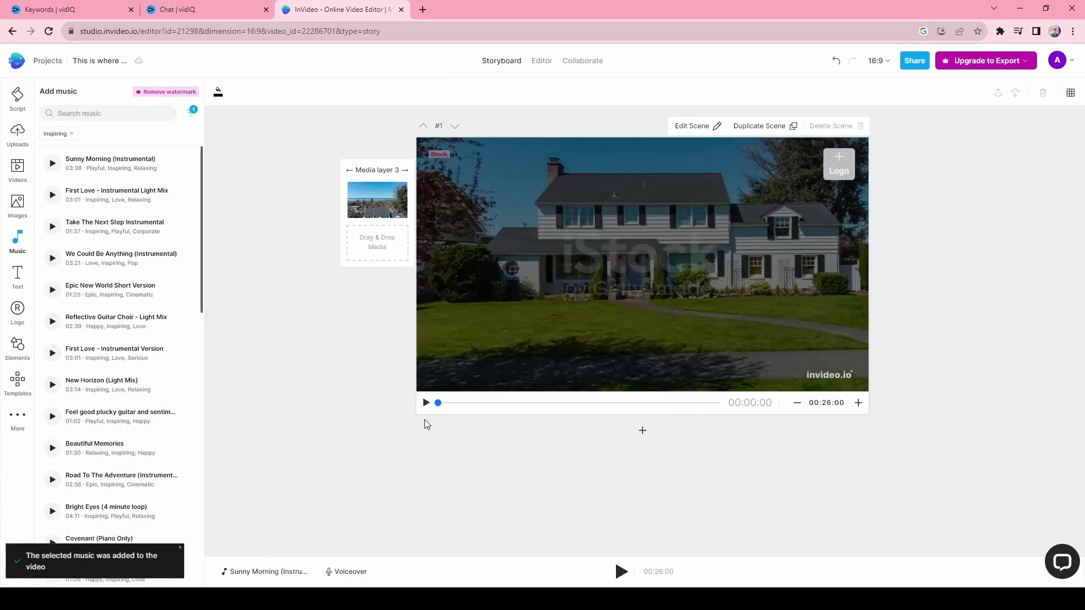
left_click(427, 403)
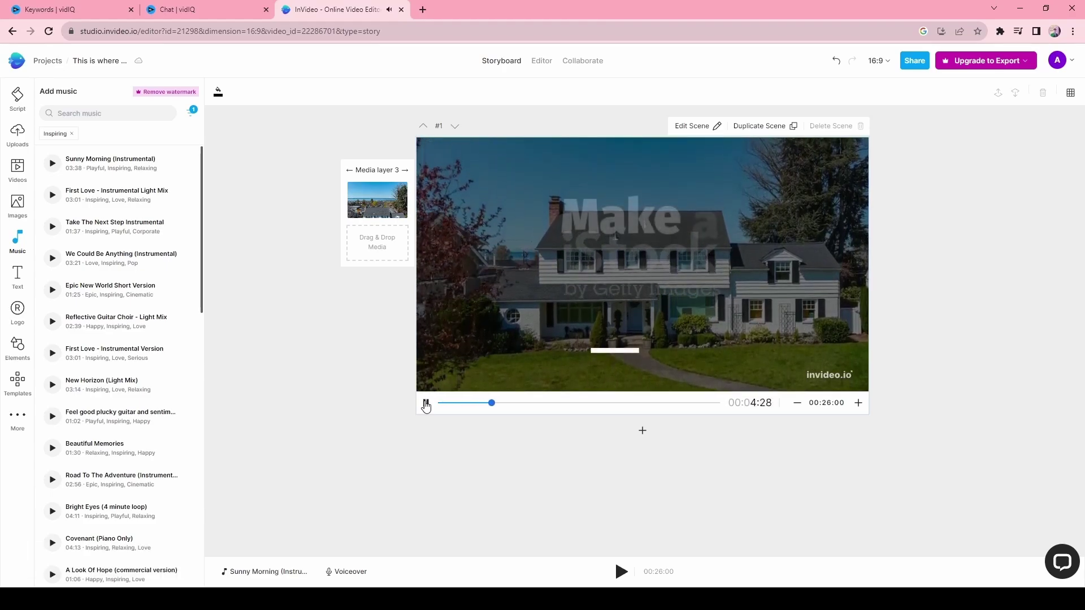
left_click(427, 403)
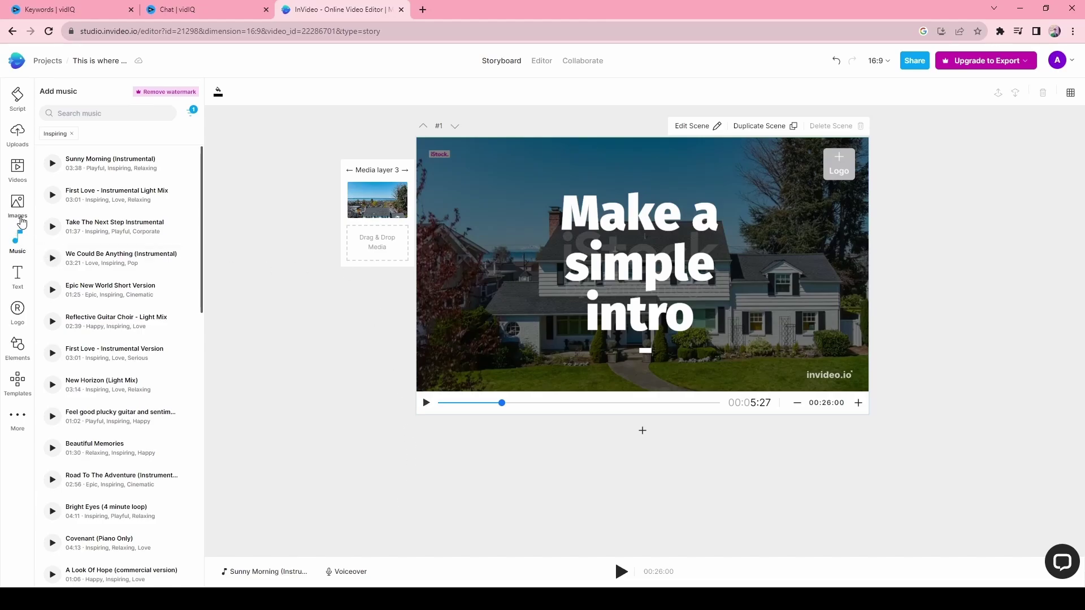
Add the existing Jekk logo from the logo library to the logo placeholder in the scene.
left_click(21, 314)
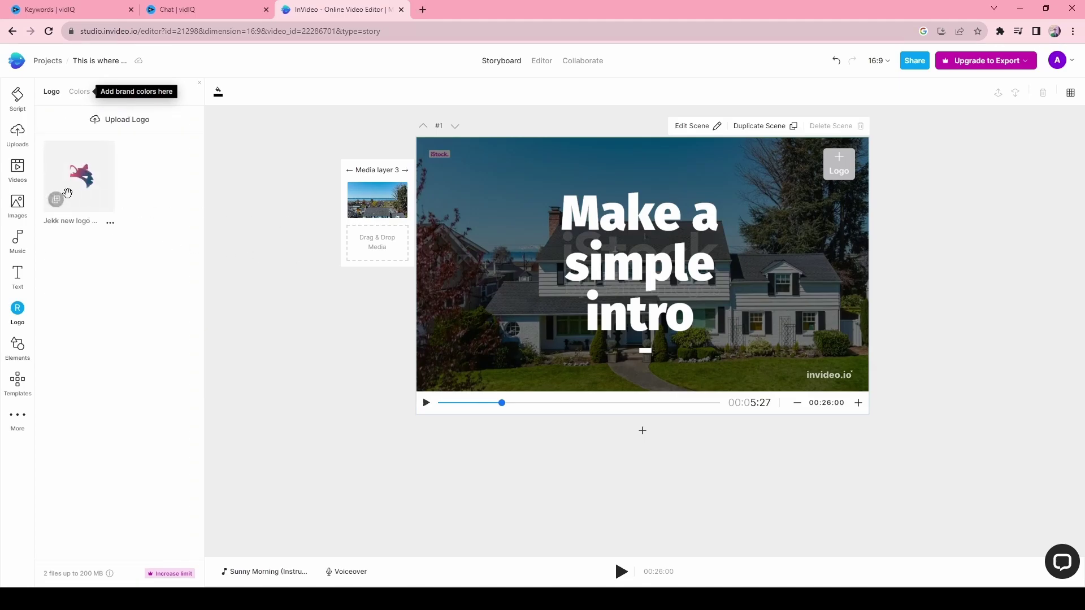
left_click_drag(54, 195, 368, 248)
left_click(67, 192)
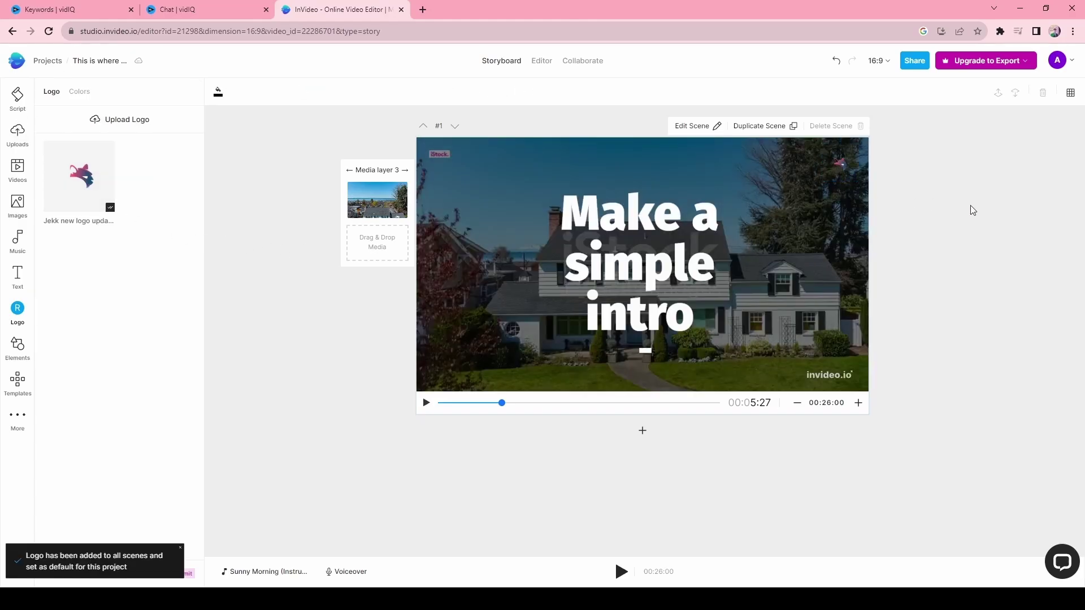
left_click(842, 164)
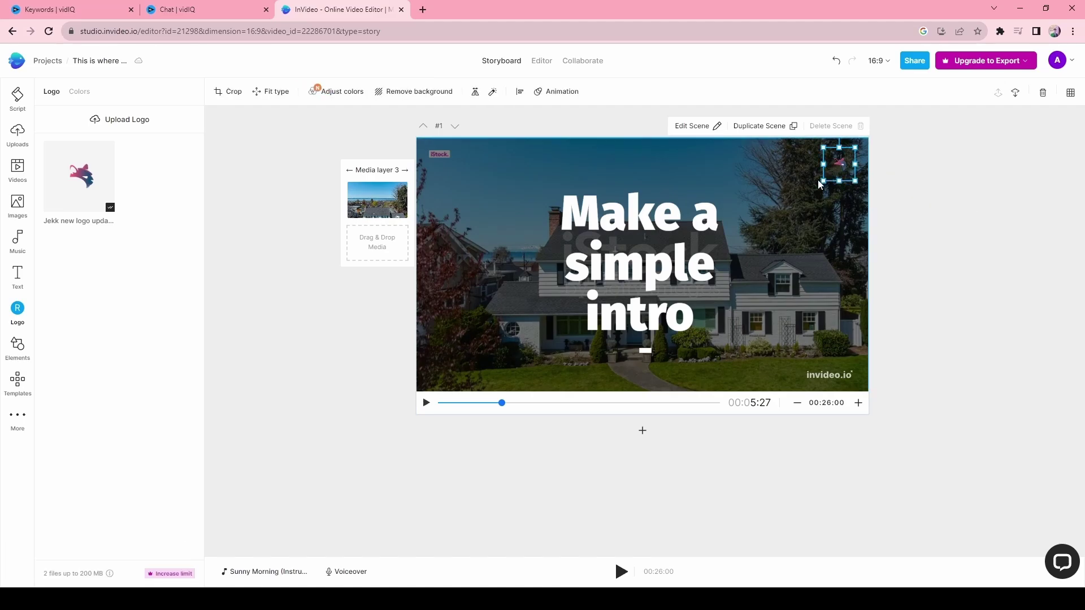
left_click(962, 206)
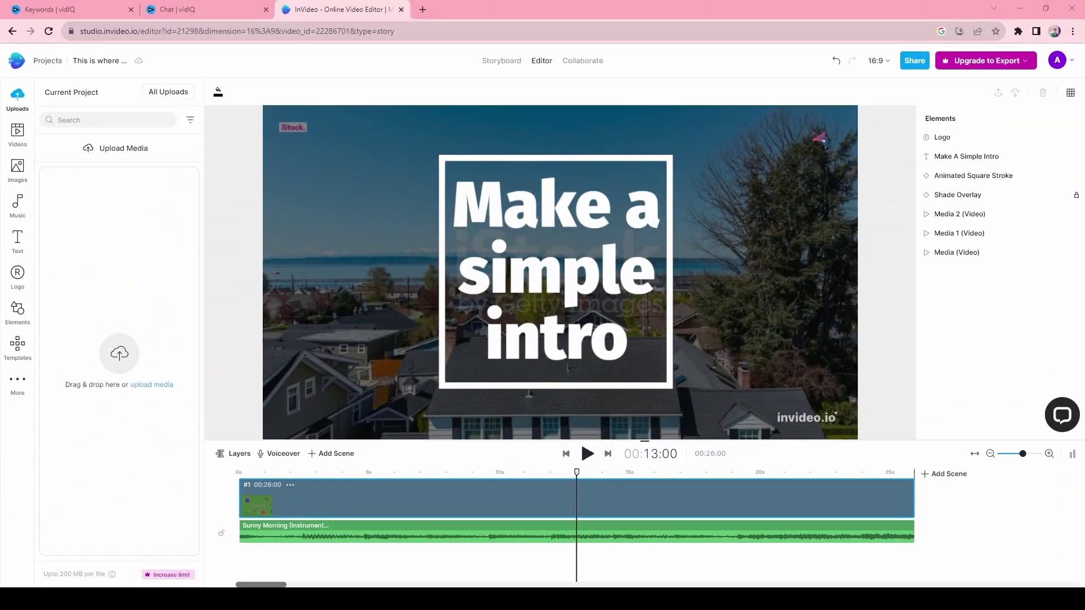
Generate an automated text-to-speech voiceover from the text "Make a simple intro" and add it to the timeline.
left_click(280, 453)
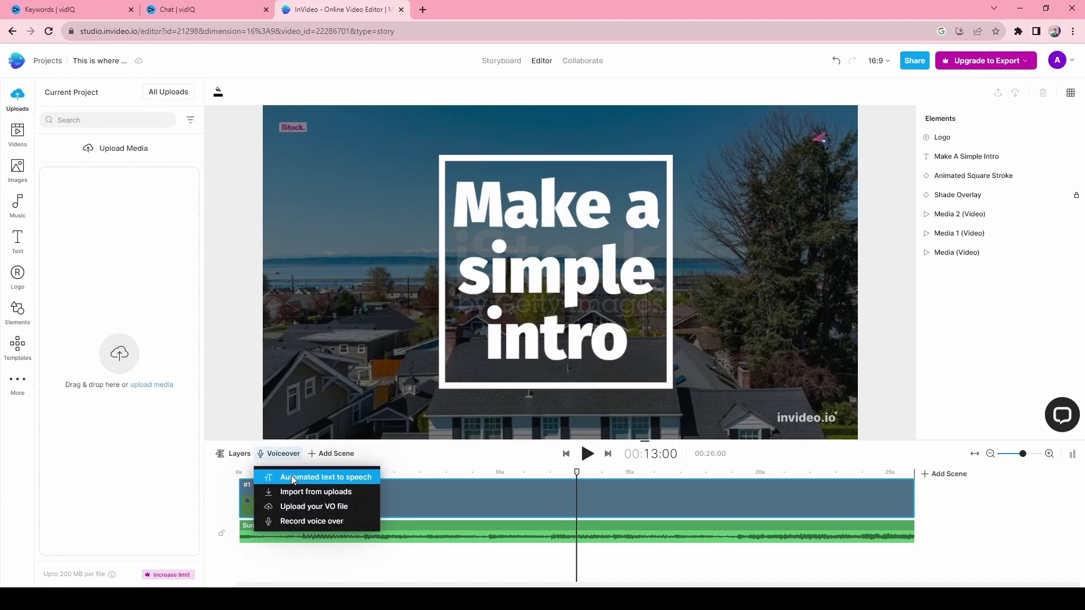
left_click(292, 478)
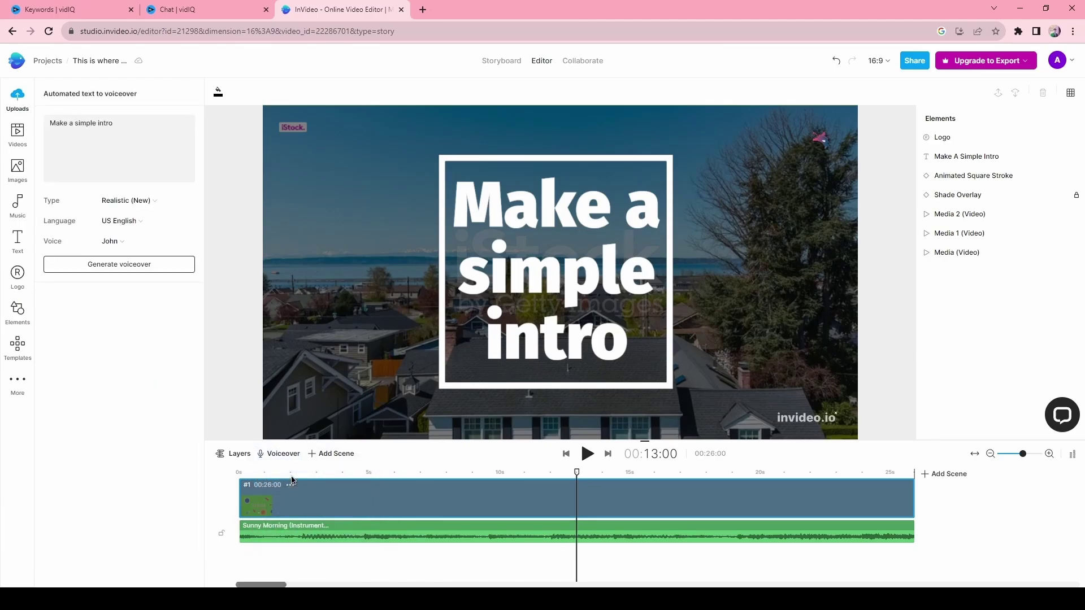
left_click(143, 123)
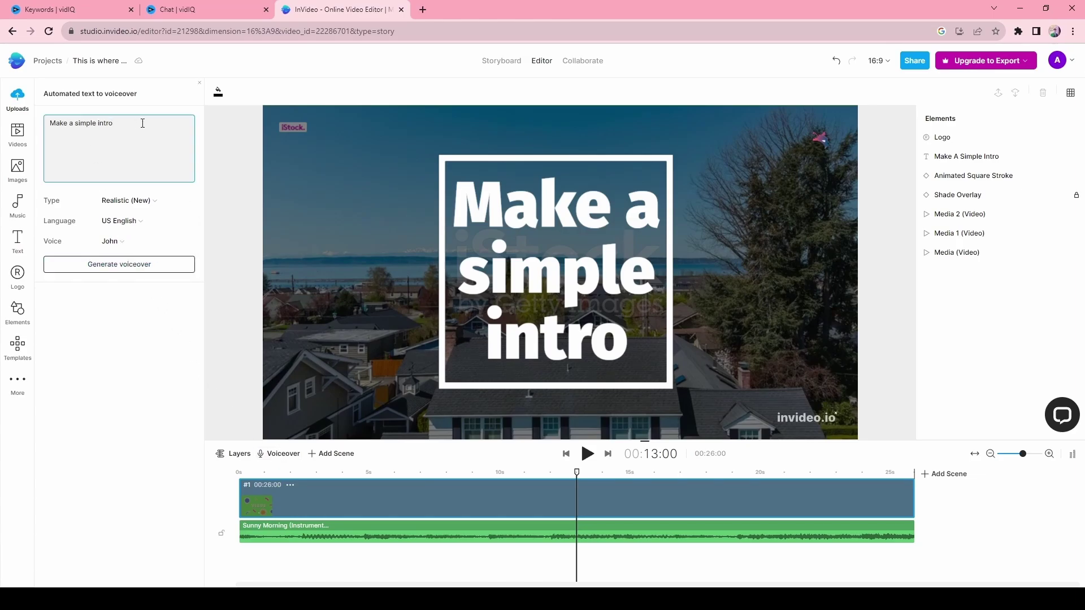
key("ctrl+a")
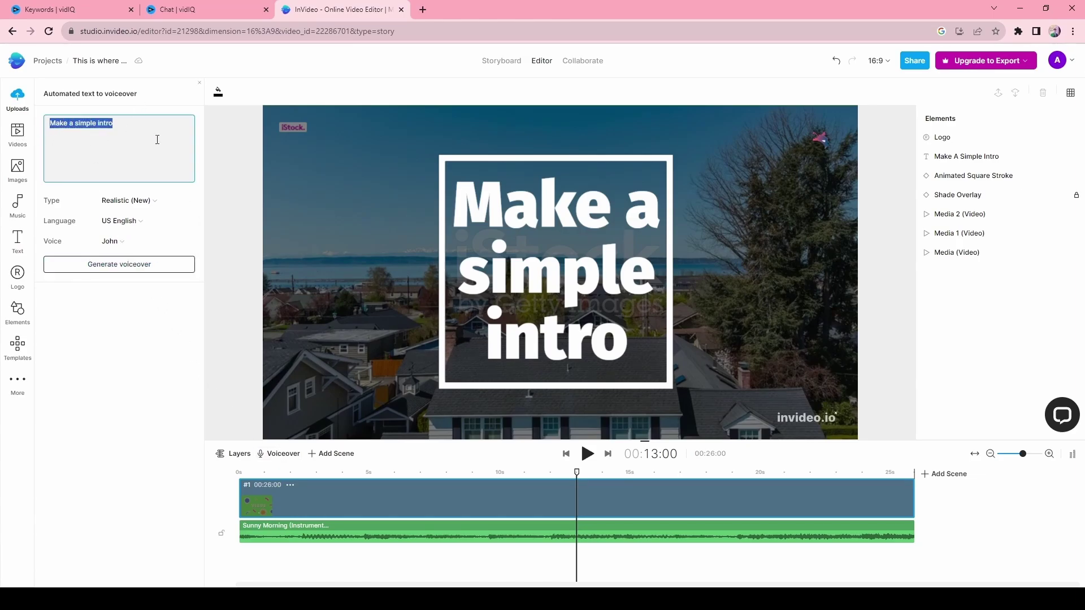
left_click(205, 148)
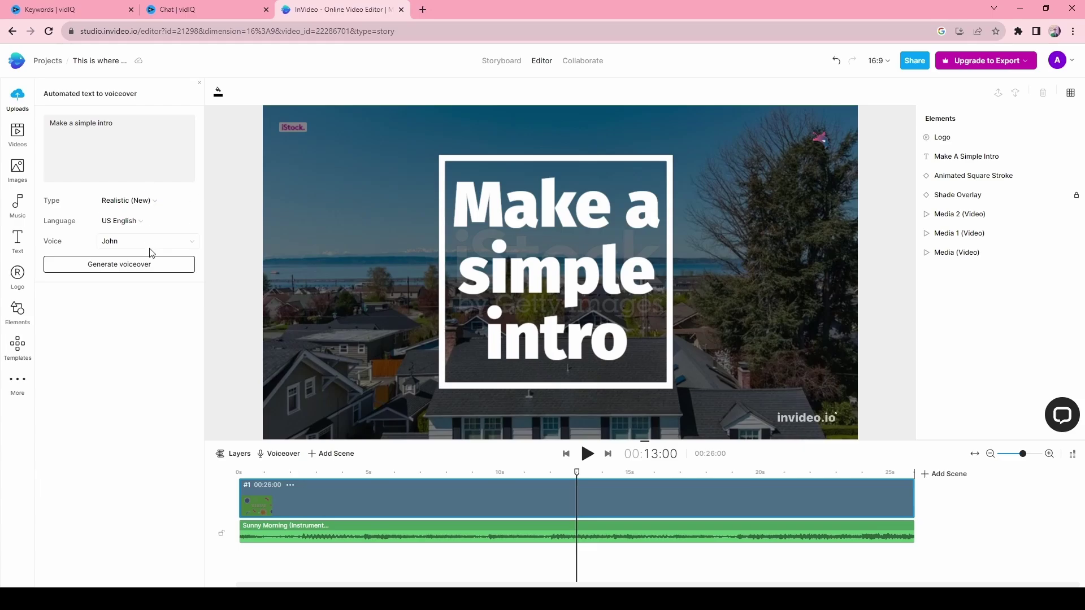
left_click(147, 265)
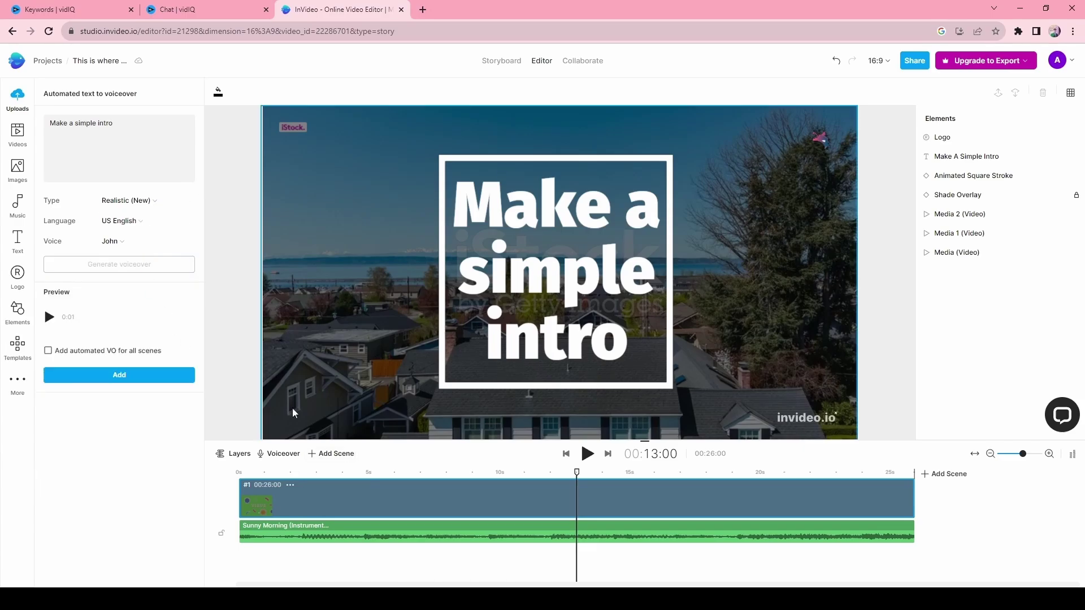
left_click(115, 377)
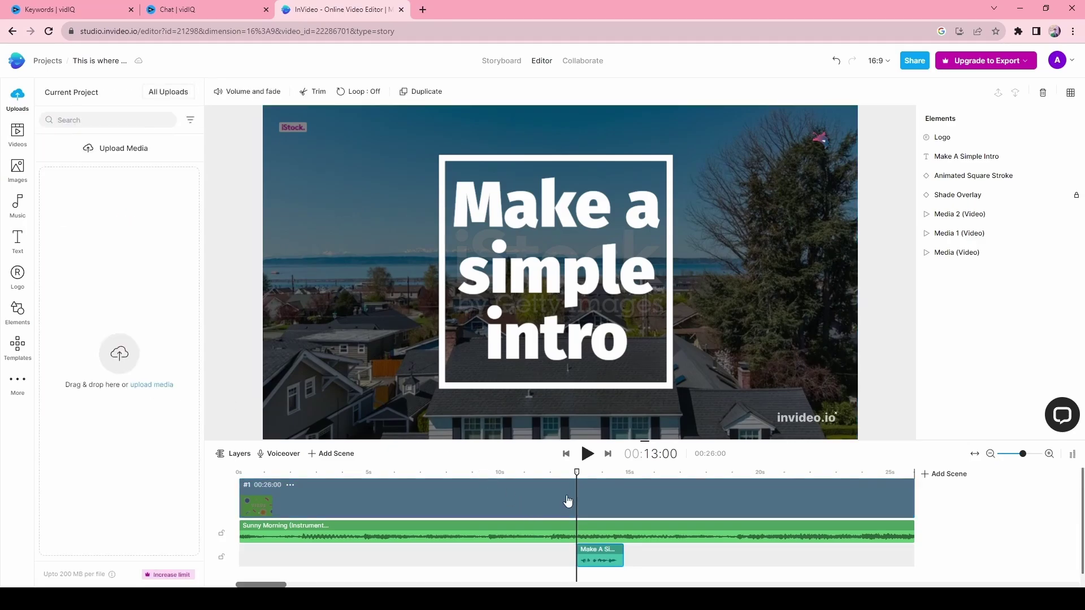
Move the voiceover clip earlier on the timeline so it starts at about 2 seconds.
left_click_drag(552, 551, 360, 559)
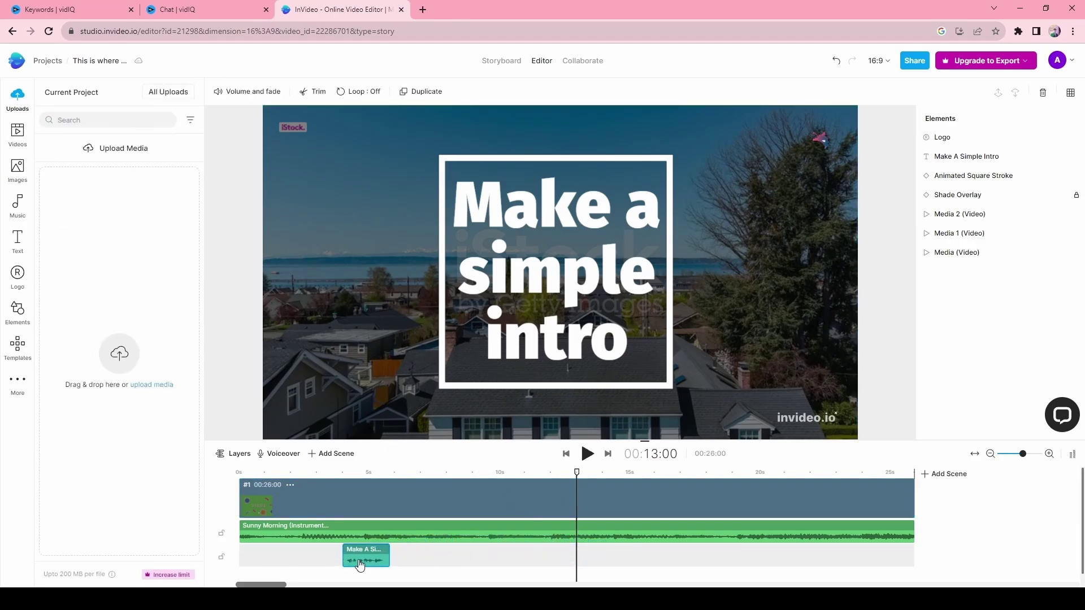
left_click_drag(252, 476, 305, 474)
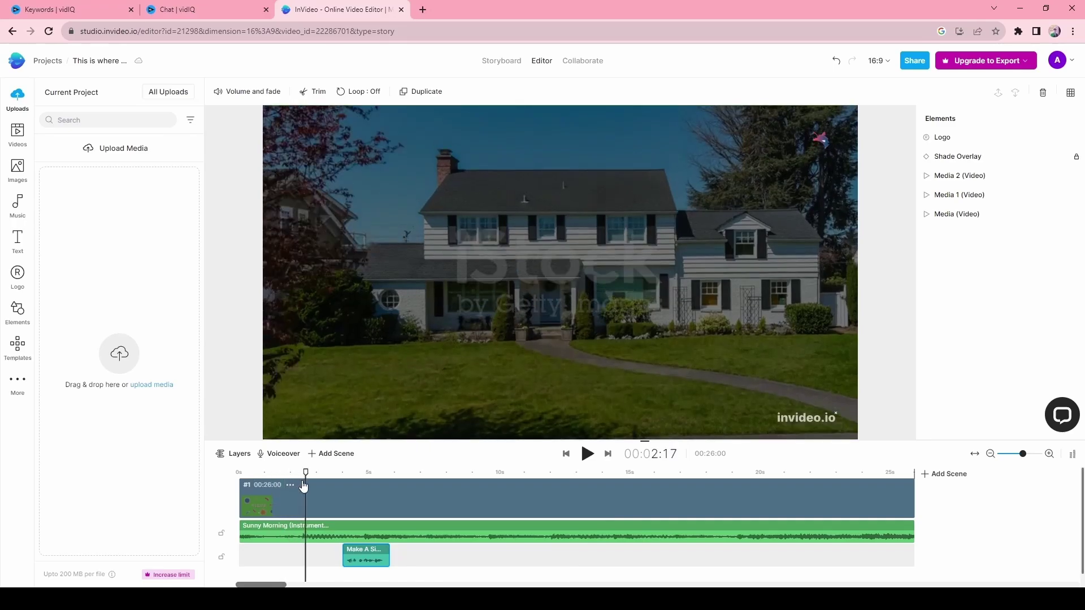
left_click_drag(373, 560, 327, 560)
Play the video from the start to about 10 seconds to check the voiceover timing.
left_click(240, 473)
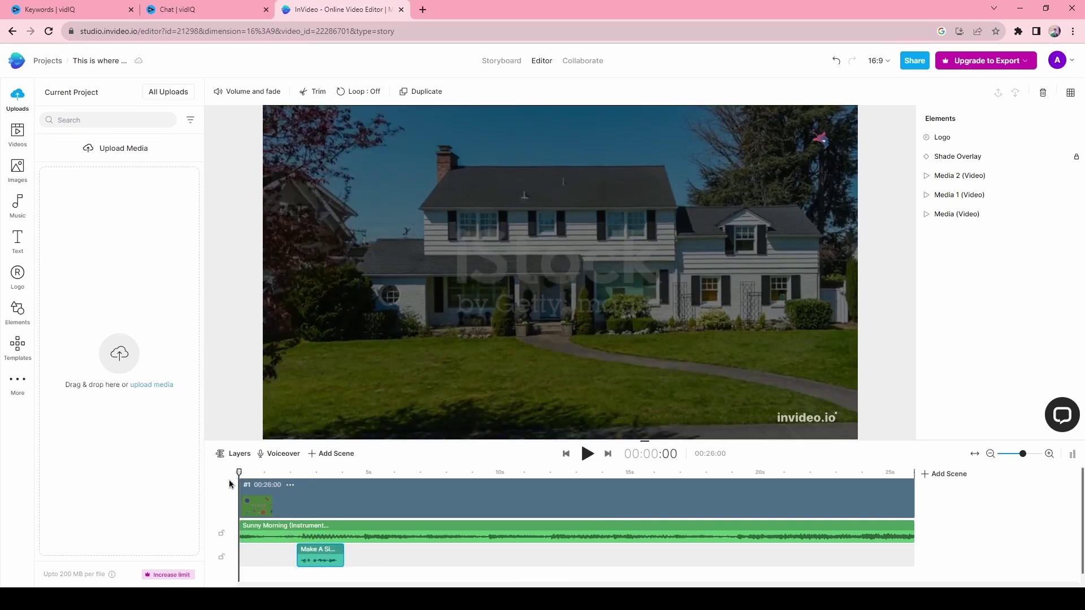
left_click(588, 458)
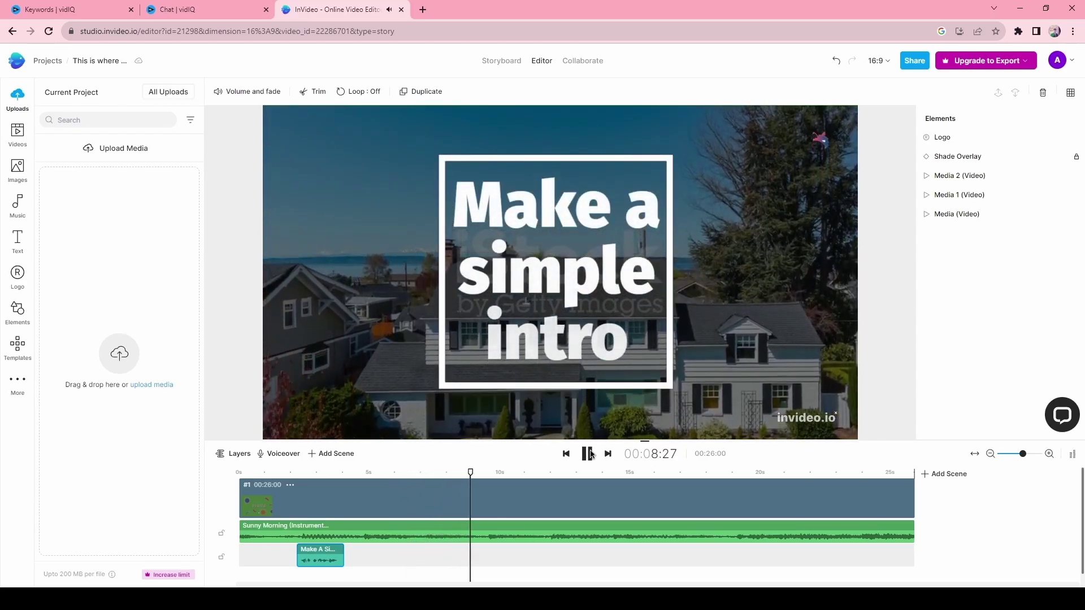
left_click(588, 454)
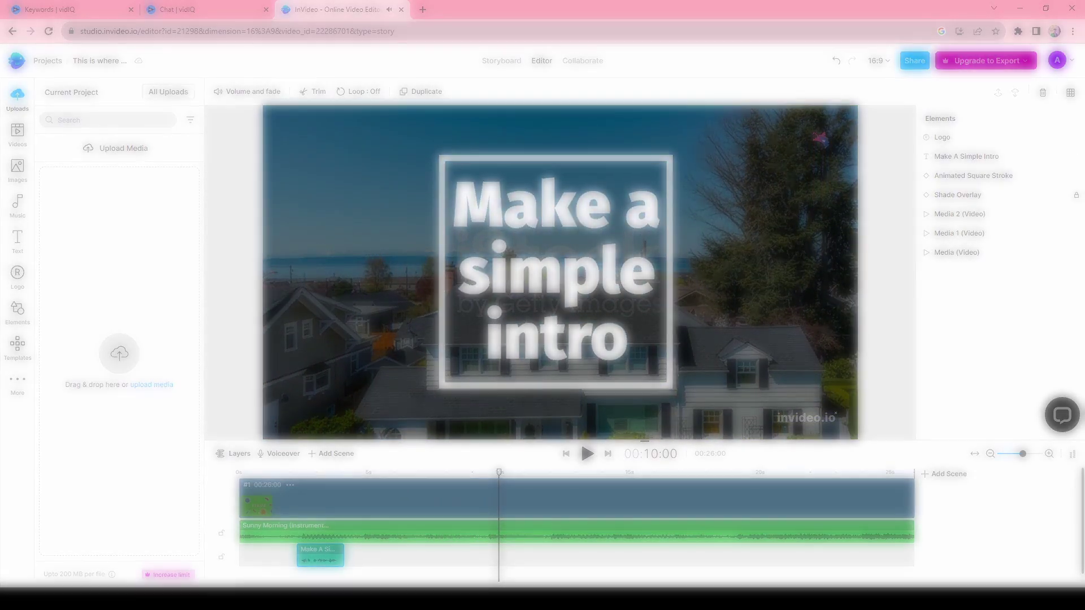